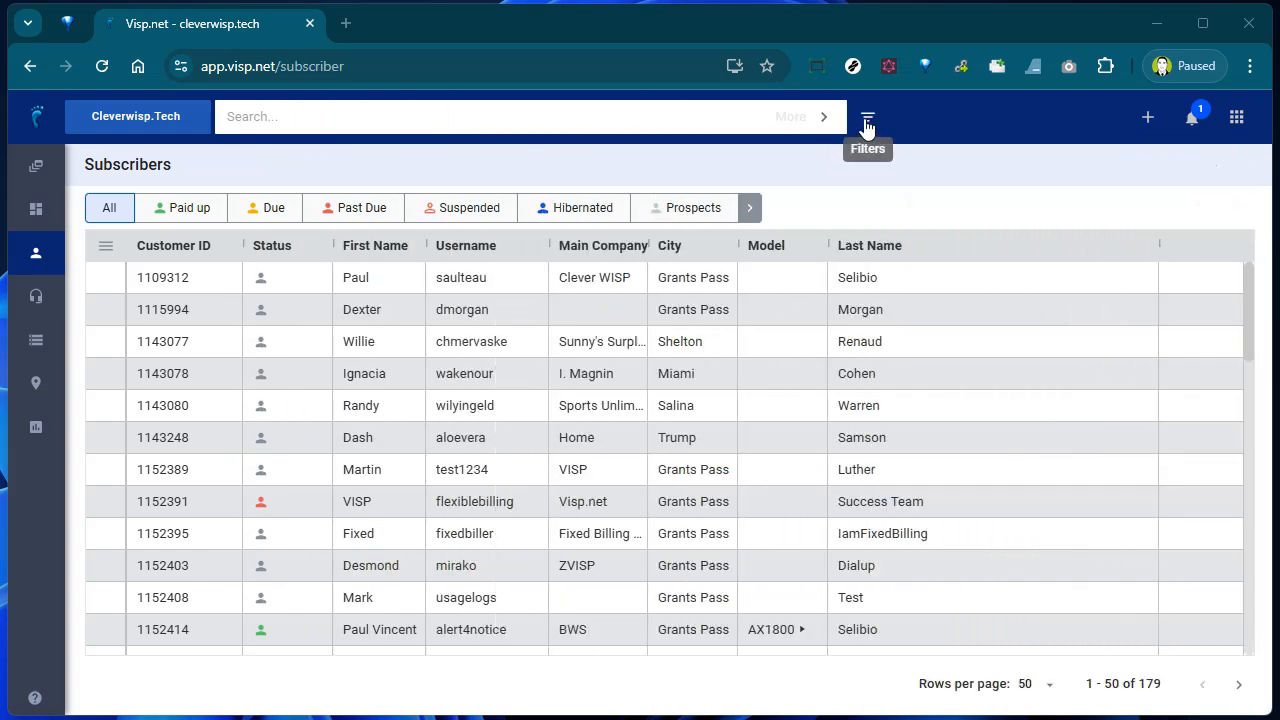
- Look through the saved subscriber filters, then start a new empty filter
{"action": "left_click", "coordinate": [867, 119]}
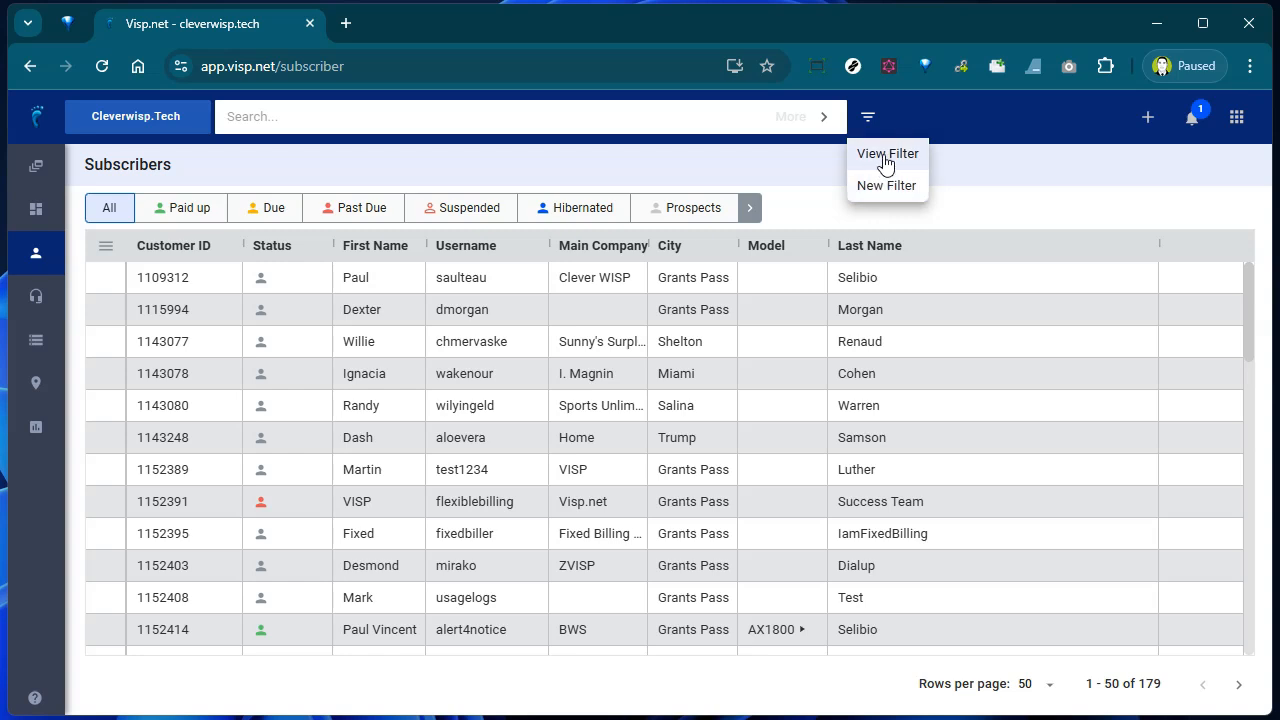
{"action": "left_click", "coordinate": [885, 155]}
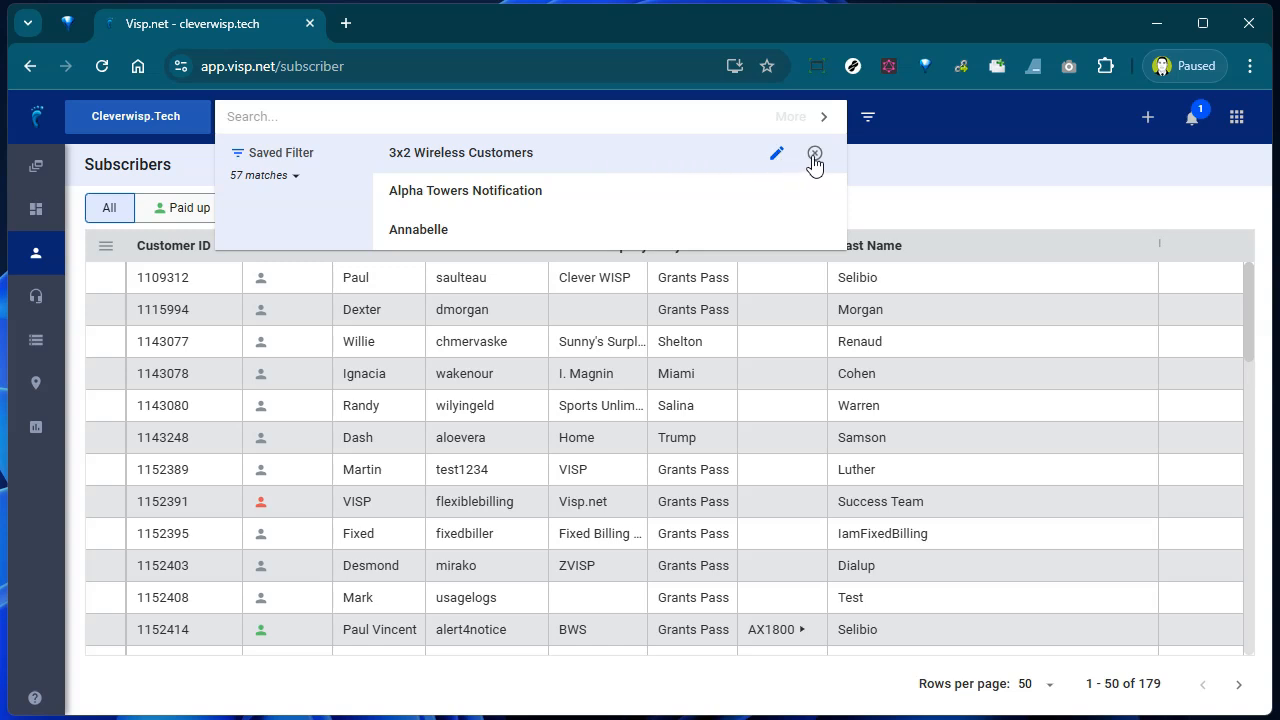
{"action": "left_click", "coordinate": [867, 118]}
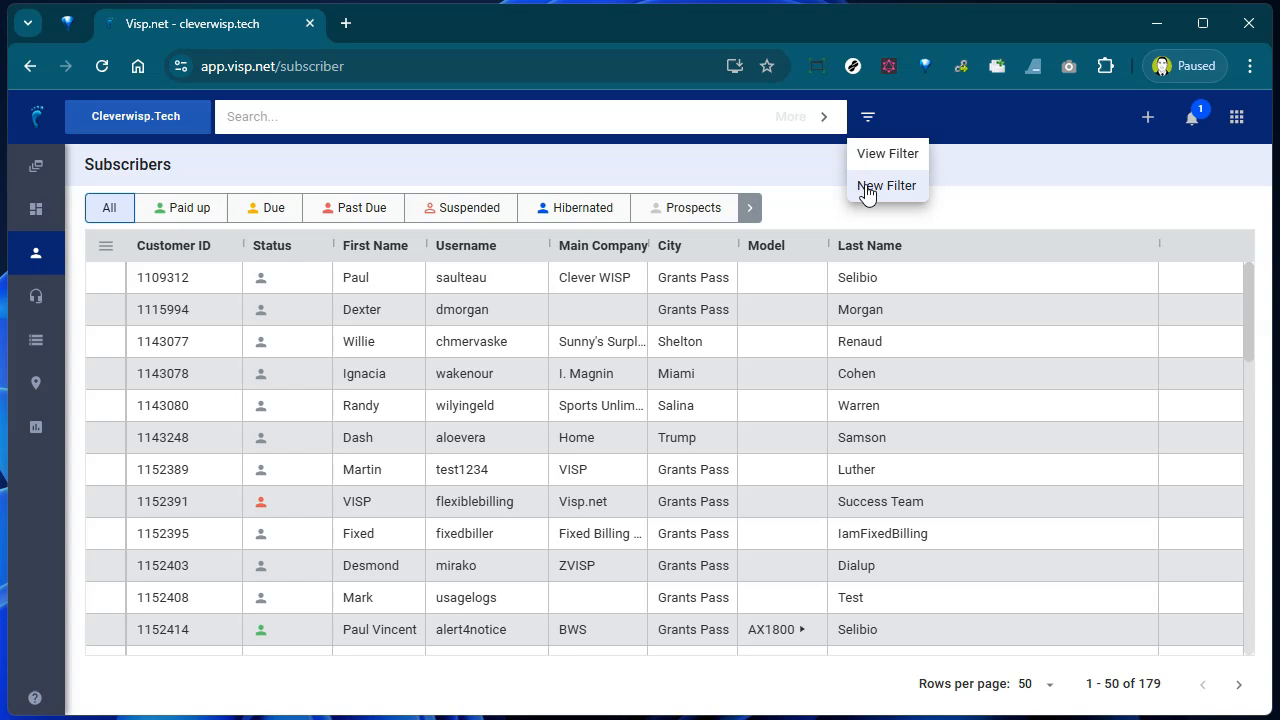
{"action": "left_click", "coordinate": [866, 190]}
- Set the first filter condition to City equals grants pass
{"action": "left_click", "coordinate": [378, 212]}
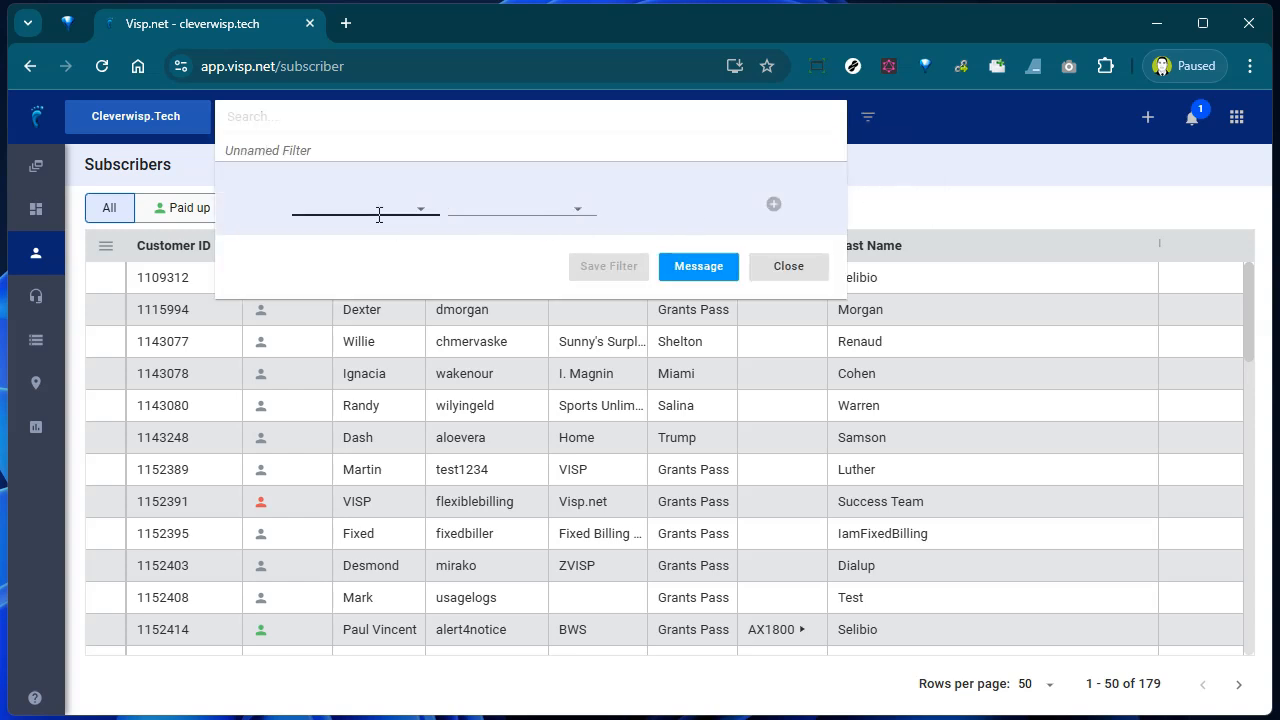
{"action": "type", "text": "City"}
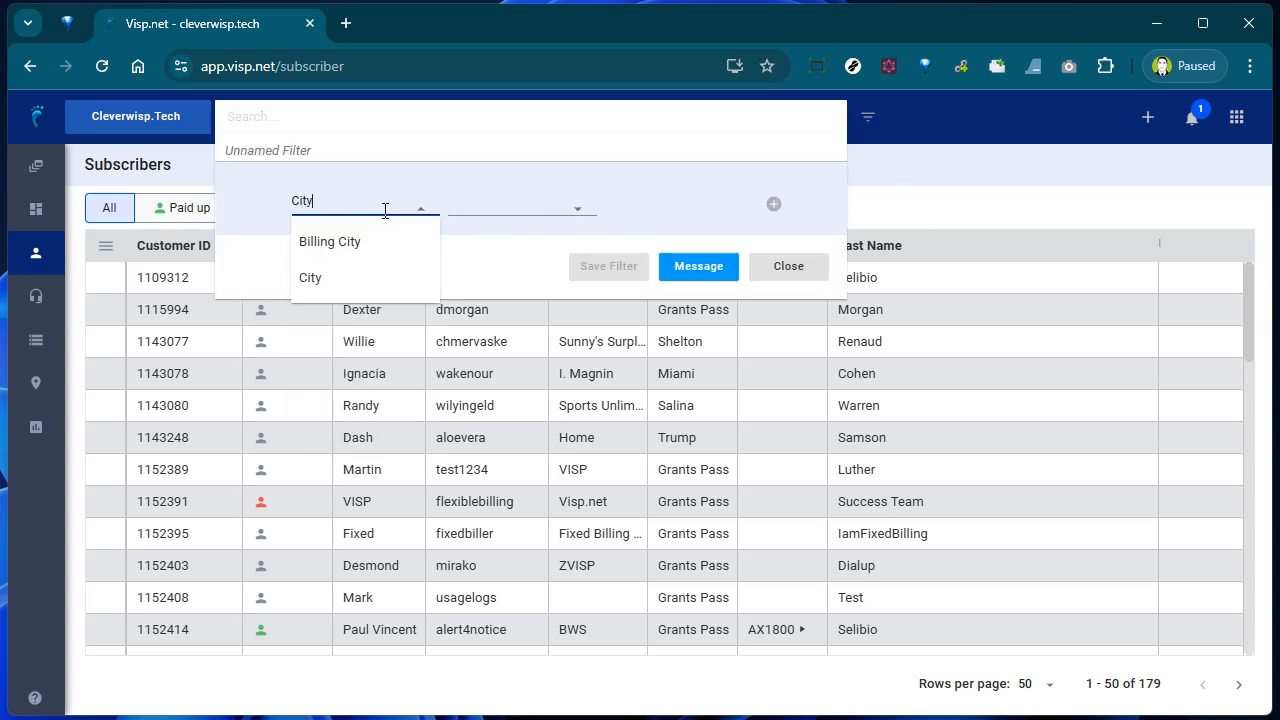
{"action": "left_click", "coordinate": [362, 277]}
{"action": "left_click", "coordinate": [466, 203]}
{"action": "type", "text": "eq"}
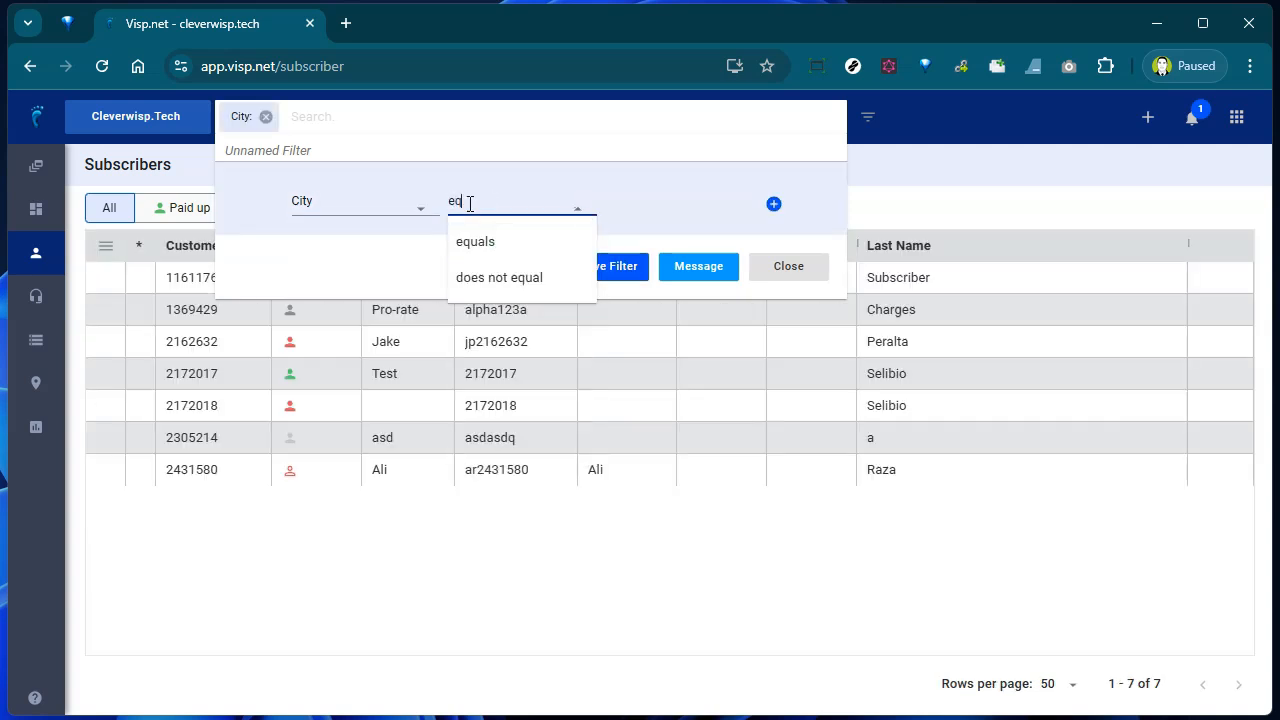
{"action": "left_click", "coordinate": [510, 246]}
{"action": "type", "text": "gra"}
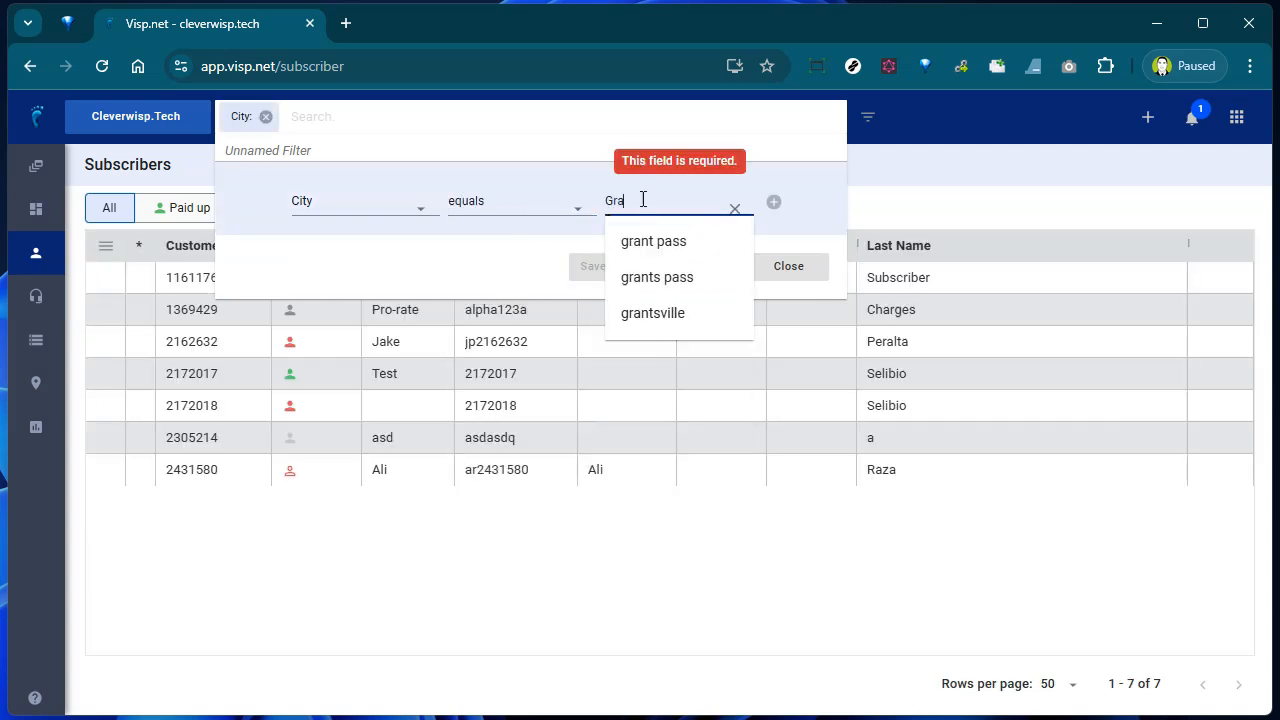
{"action": "left_click", "coordinate": [674, 277]}
- Add an AND condition: Model contains ax1800
{"action": "left_click", "coordinate": [773, 204]}
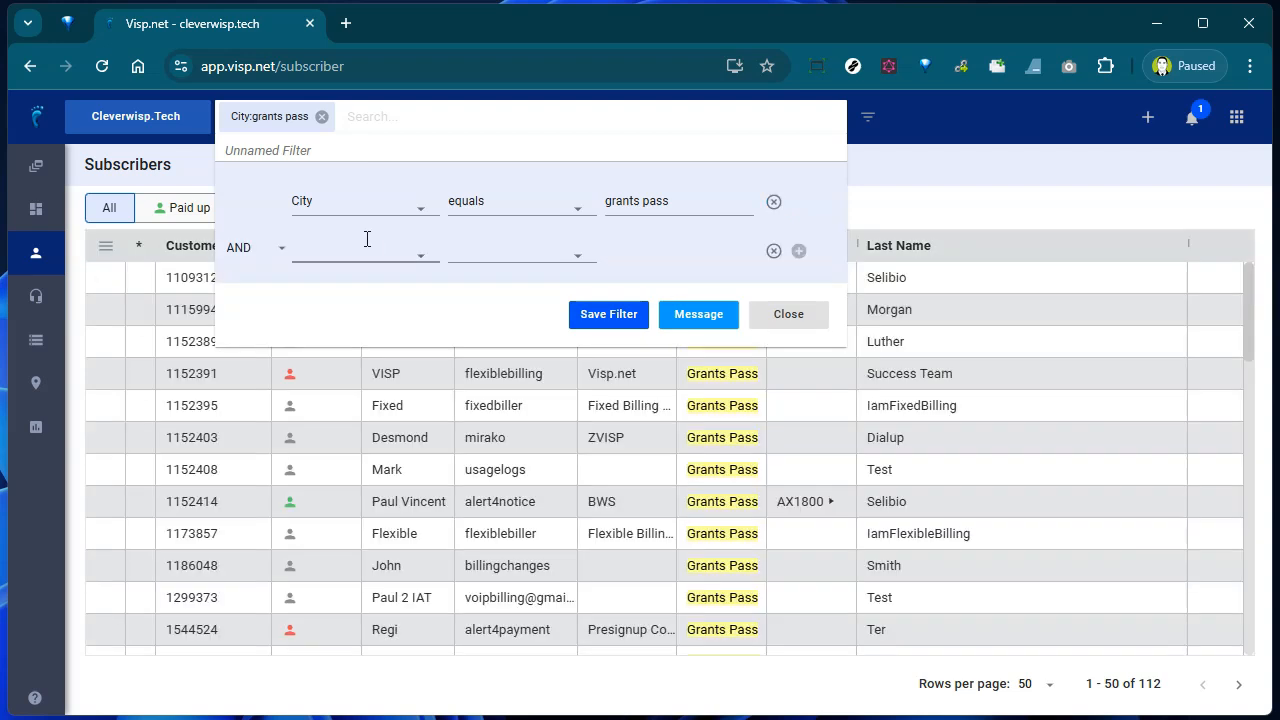
{"action": "left_click", "coordinate": [350, 254]}
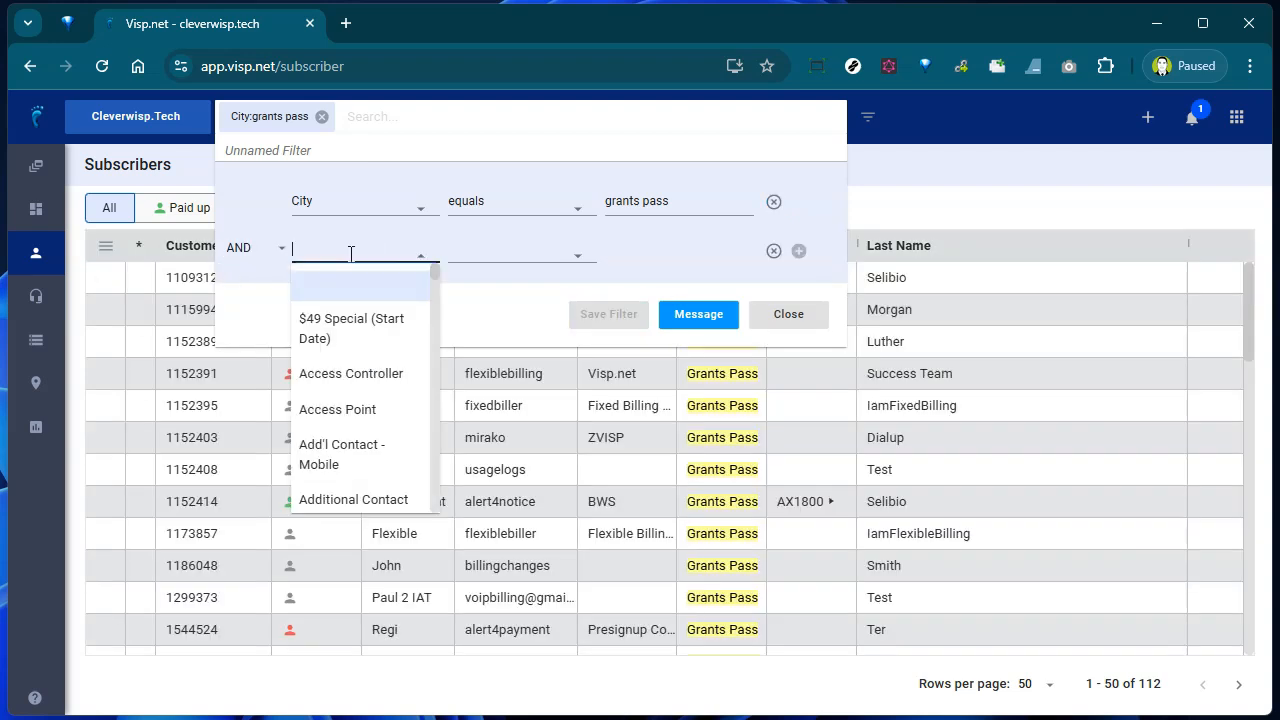
{"action": "type", "text": "Model"}
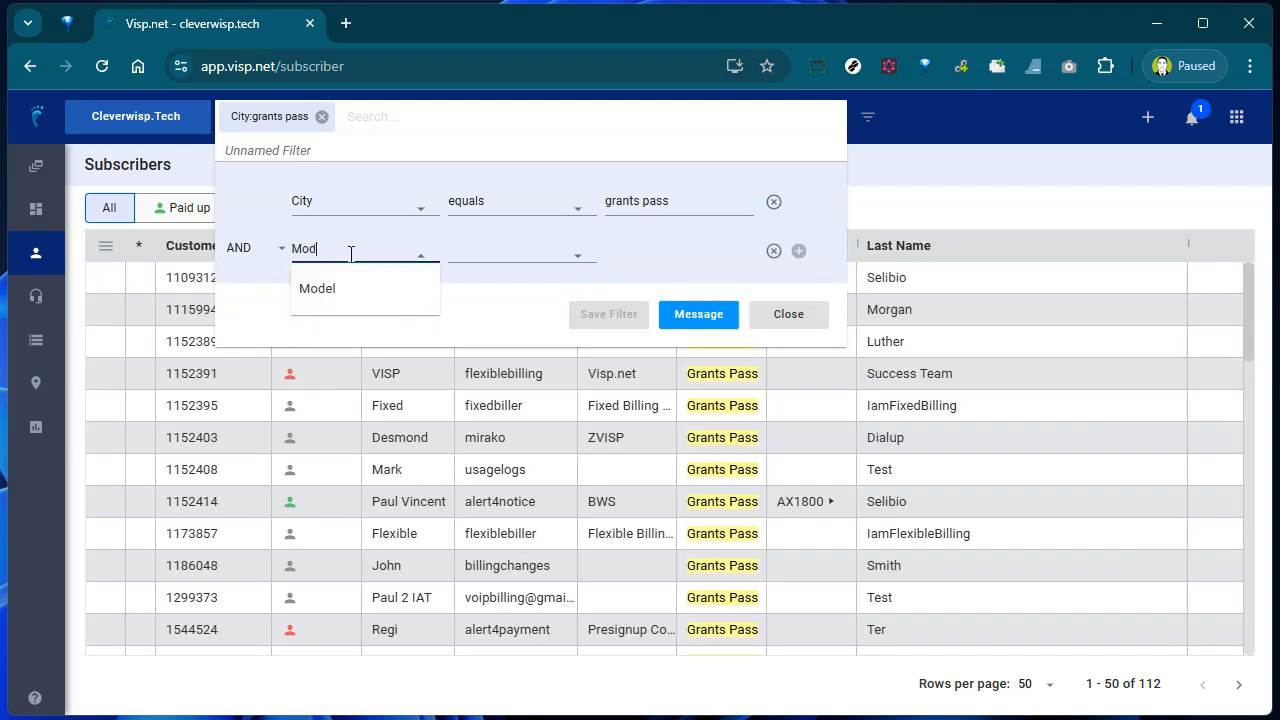
{"action": "left_click", "coordinate": [334, 292]}
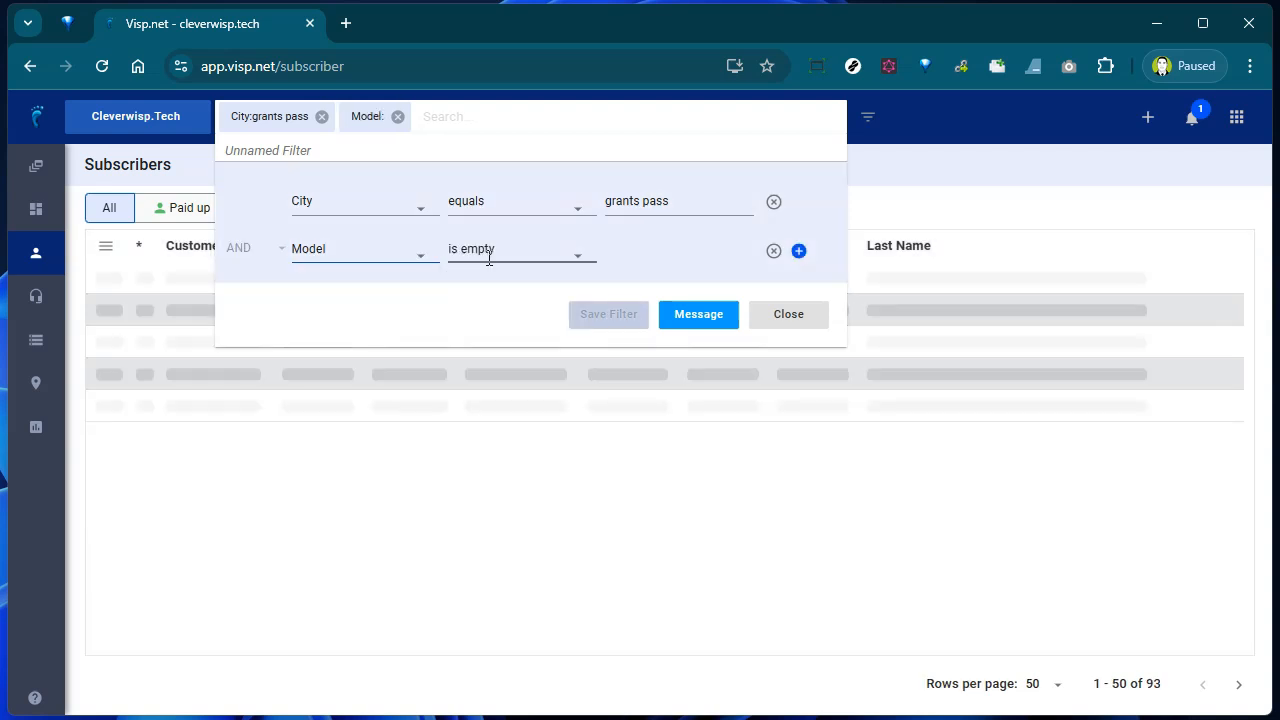
{"action": "scroll", "coordinate": [495, 420], "scroll_direction": "down", "scroll_amount": 2}
{"action": "left_click", "coordinate": [517, 385]}
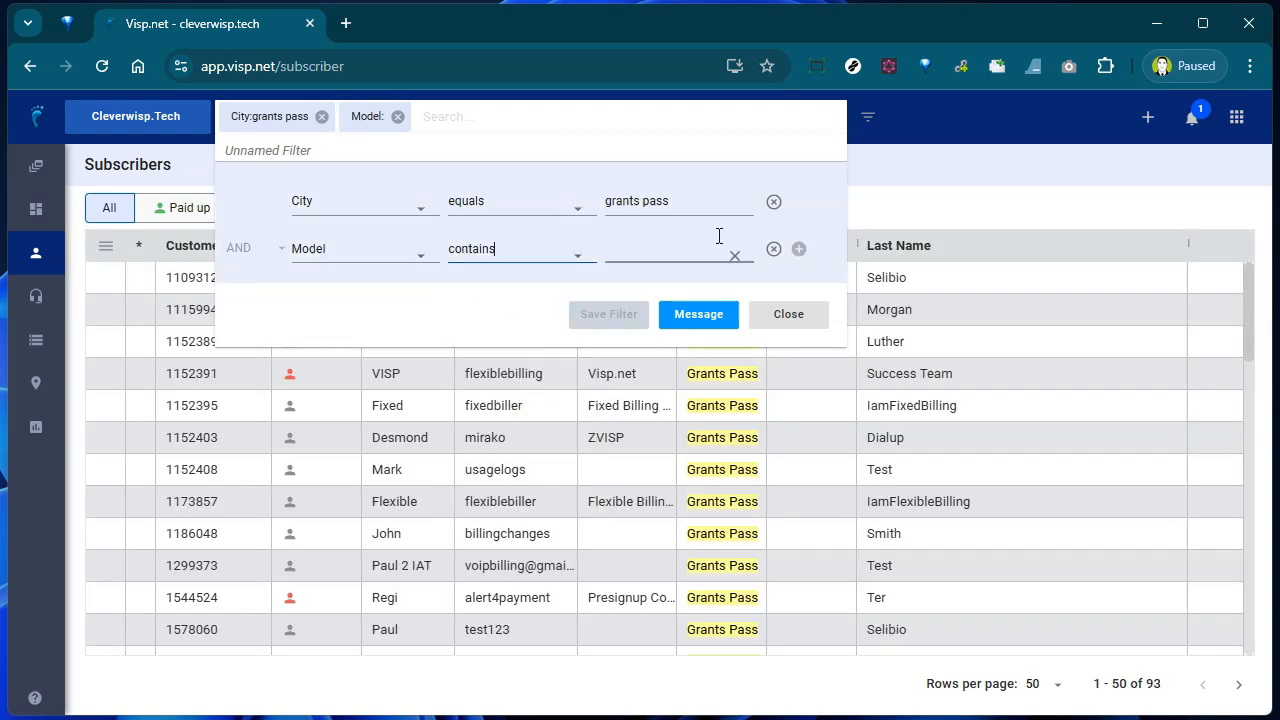
{"action": "left_click", "coordinate": [681, 249]}
{"action": "left_click", "coordinate": [684, 304]}
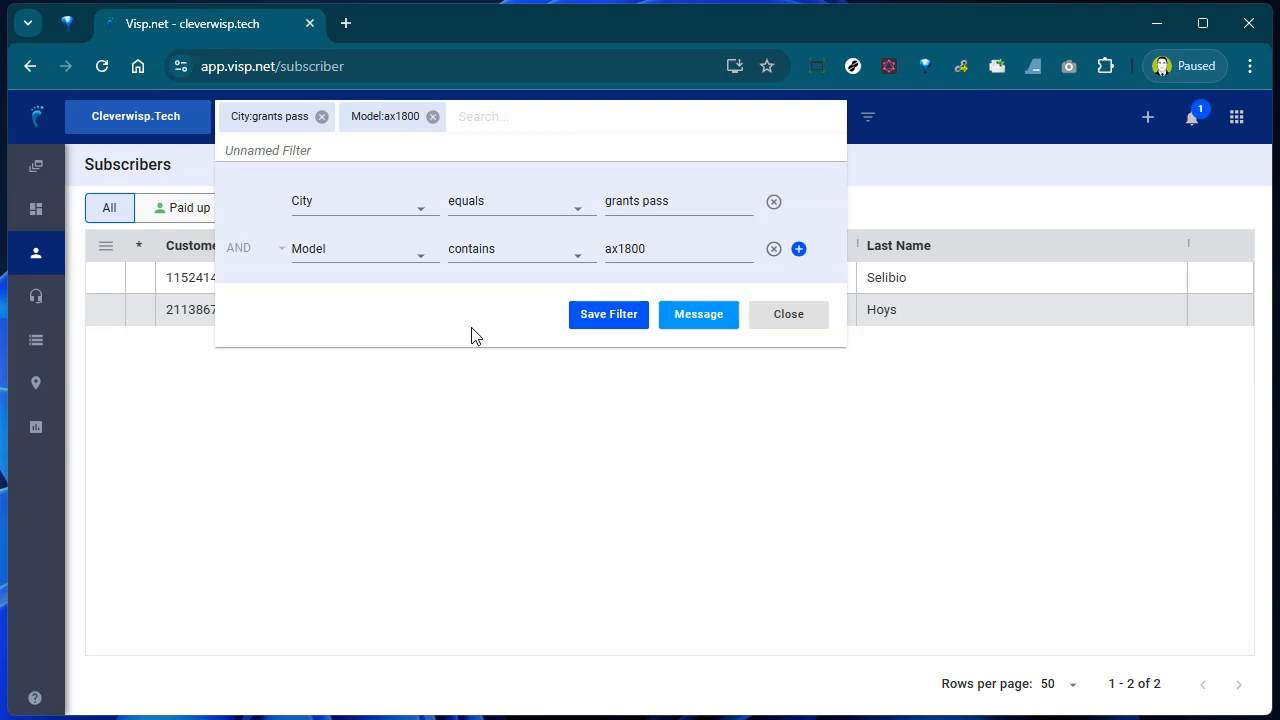
- Save the filter under the name 'Ax1800 Users in Grants Pass'
{"action": "left_click", "coordinate": [594, 322]}
{"action": "left_click", "coordinate": [594, 387]}
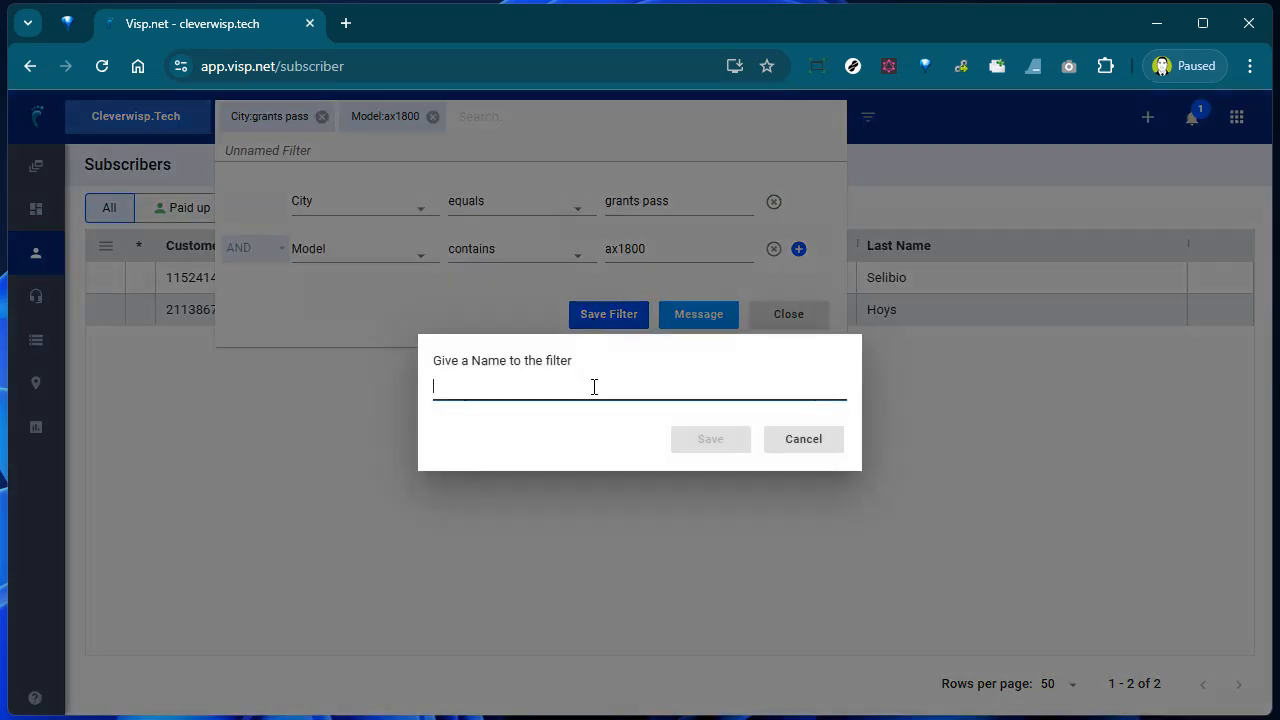
{"action": "type", "text": "Ax18"}
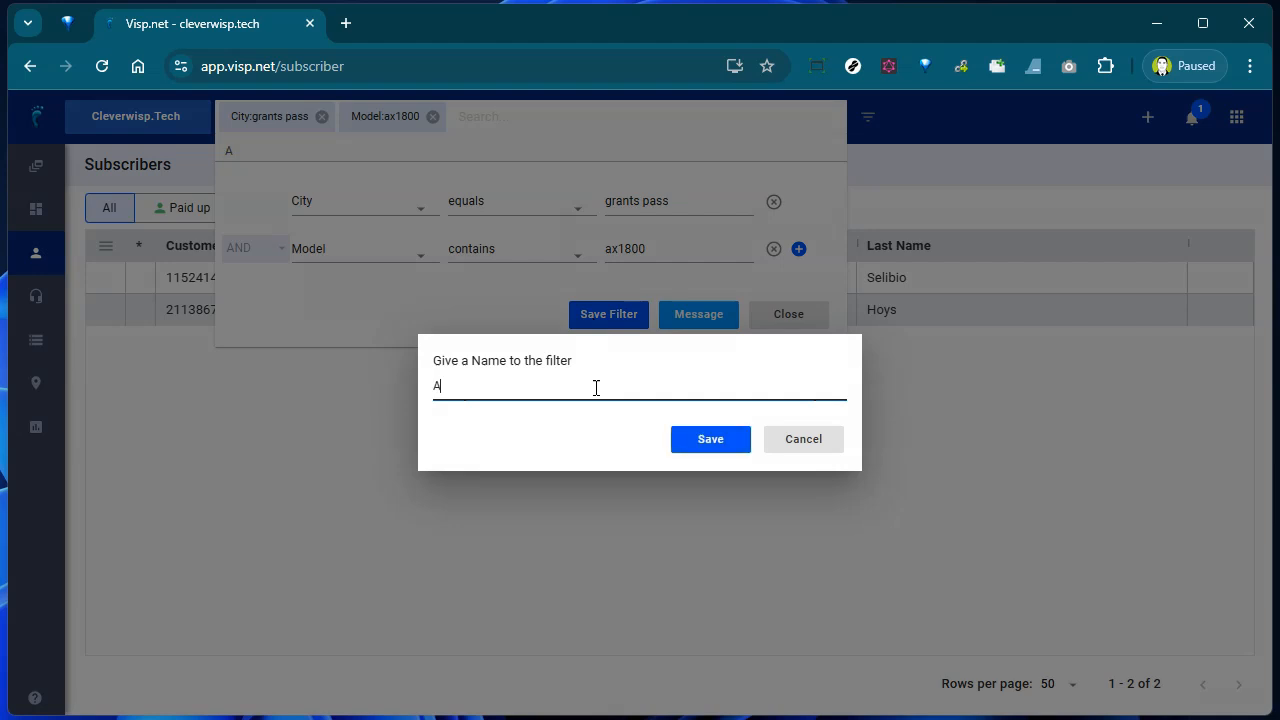
{"action": "type", "text": "00 Users in Grants Pass"}
{"action": "left_click", "coordinate": [688, 438]}
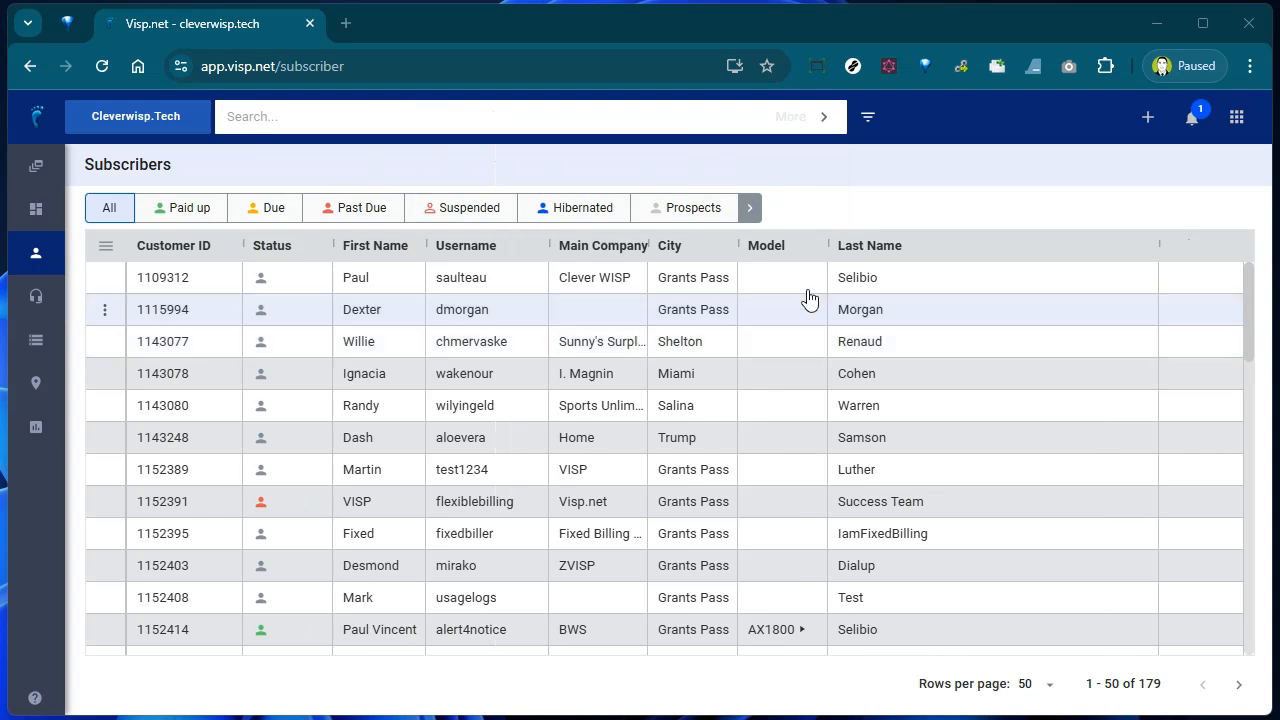
- Open Message Templates from the CRM section of the apps grid
{"action": "left_click", "coordinate": [1236, 118]}
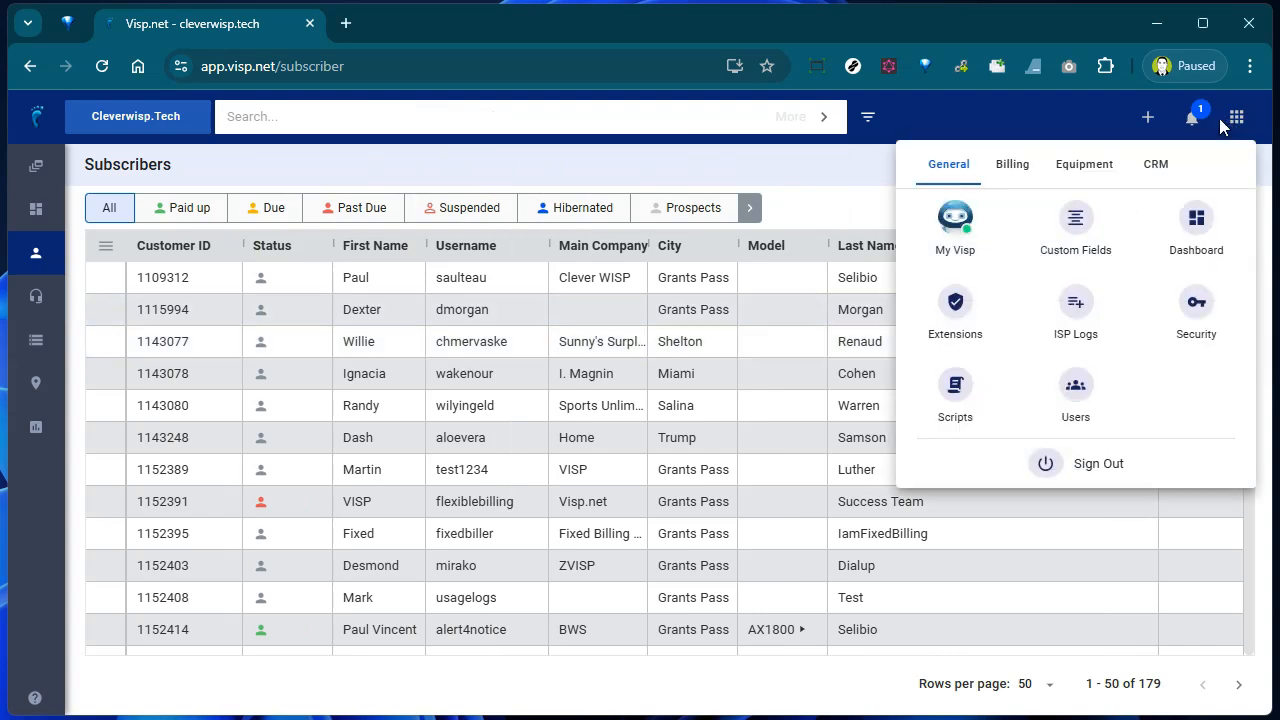
{"action": "left_click", "coordinate": [1158, 165]}
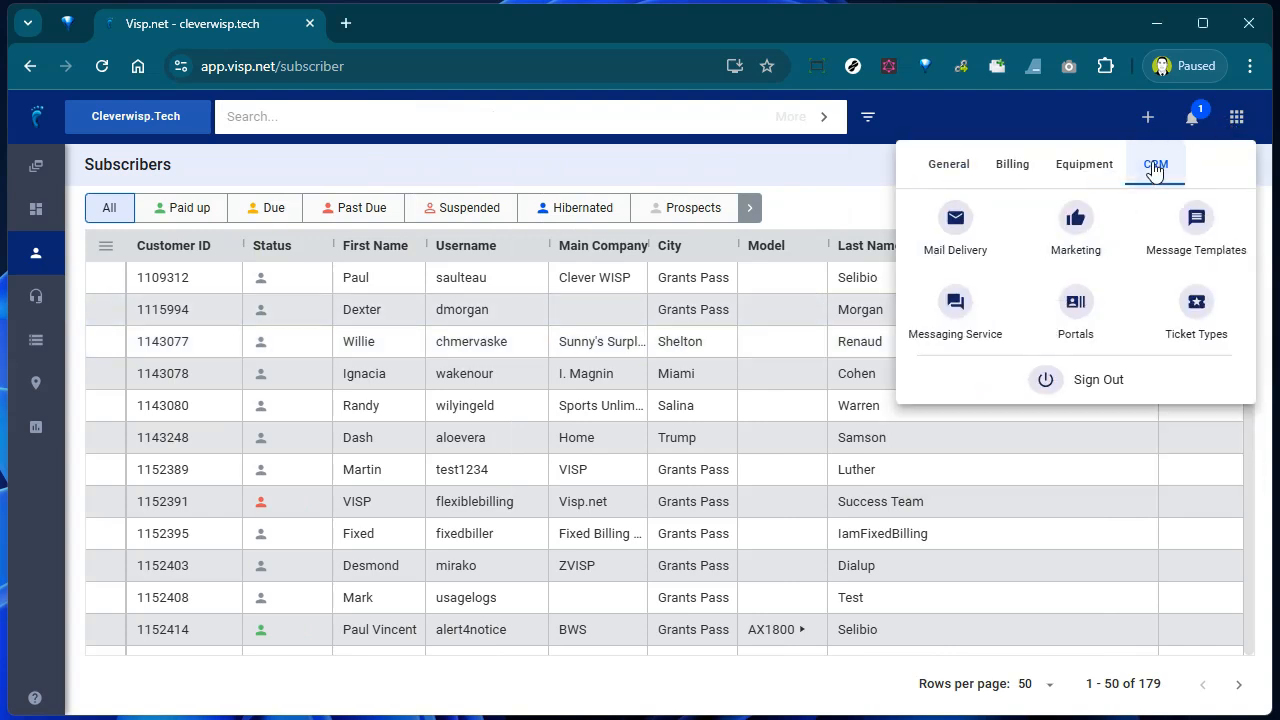
{"action": "left_click", "coordinate": [1200, 240]}
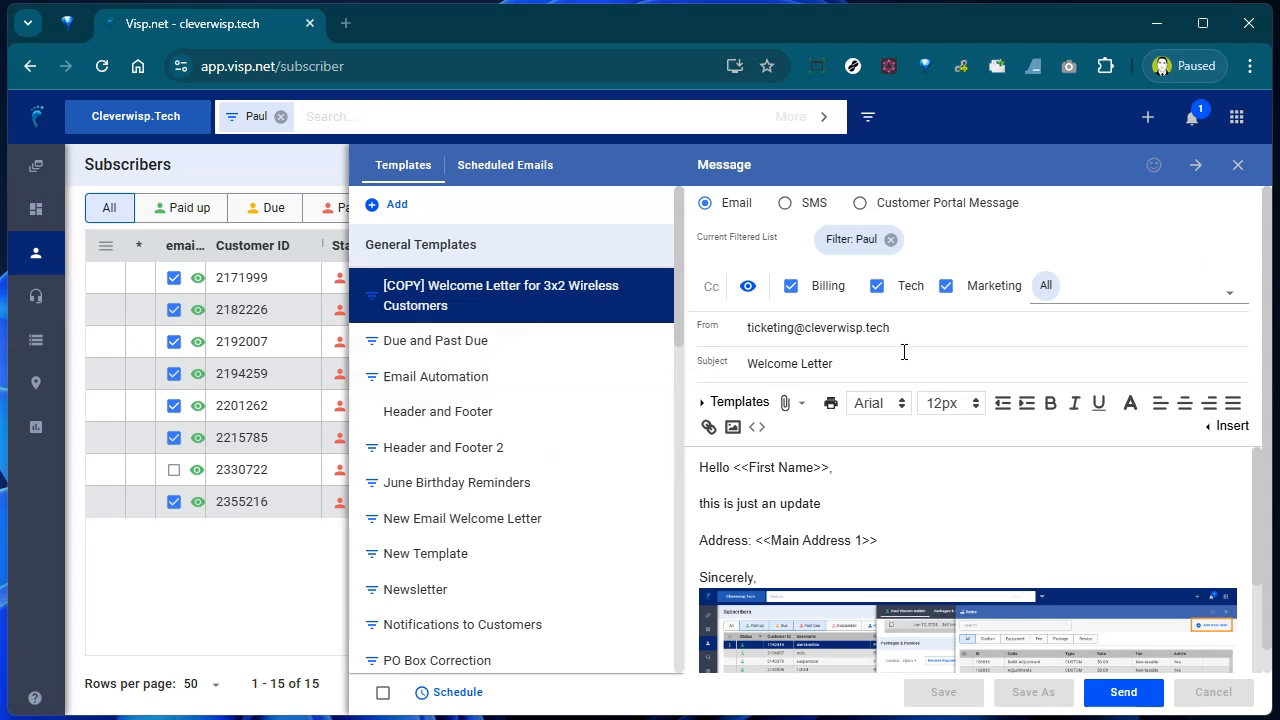
{"action": "left_click", "coordinate": [1148, 117]}
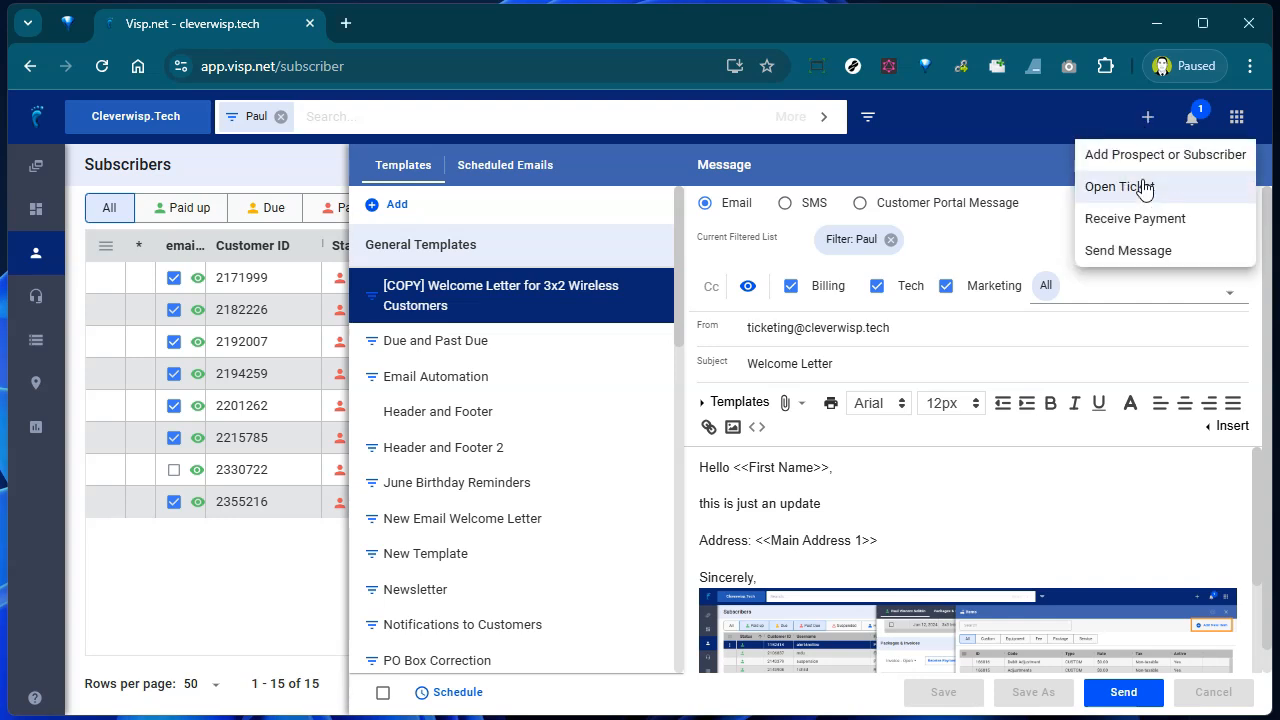
{"action": "left_click", "coordinate": [1152, 258]}
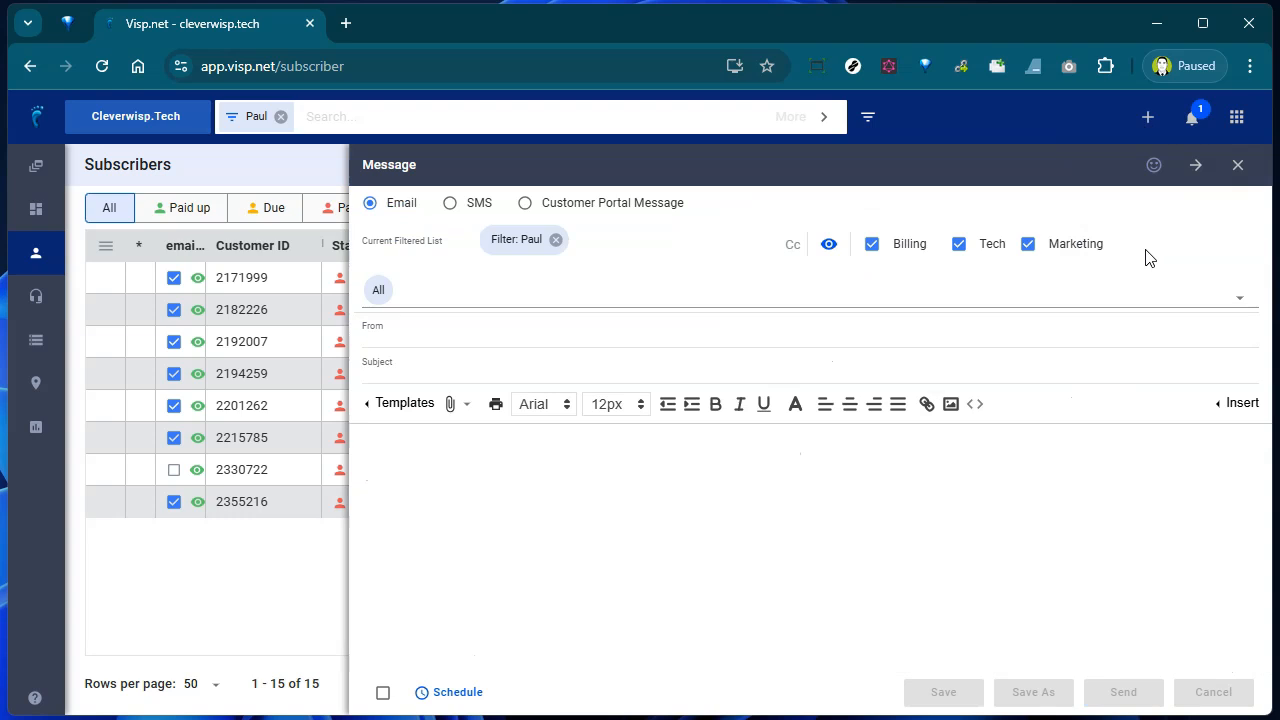
{"action": "left_click", "coordinate": [105, 311]}
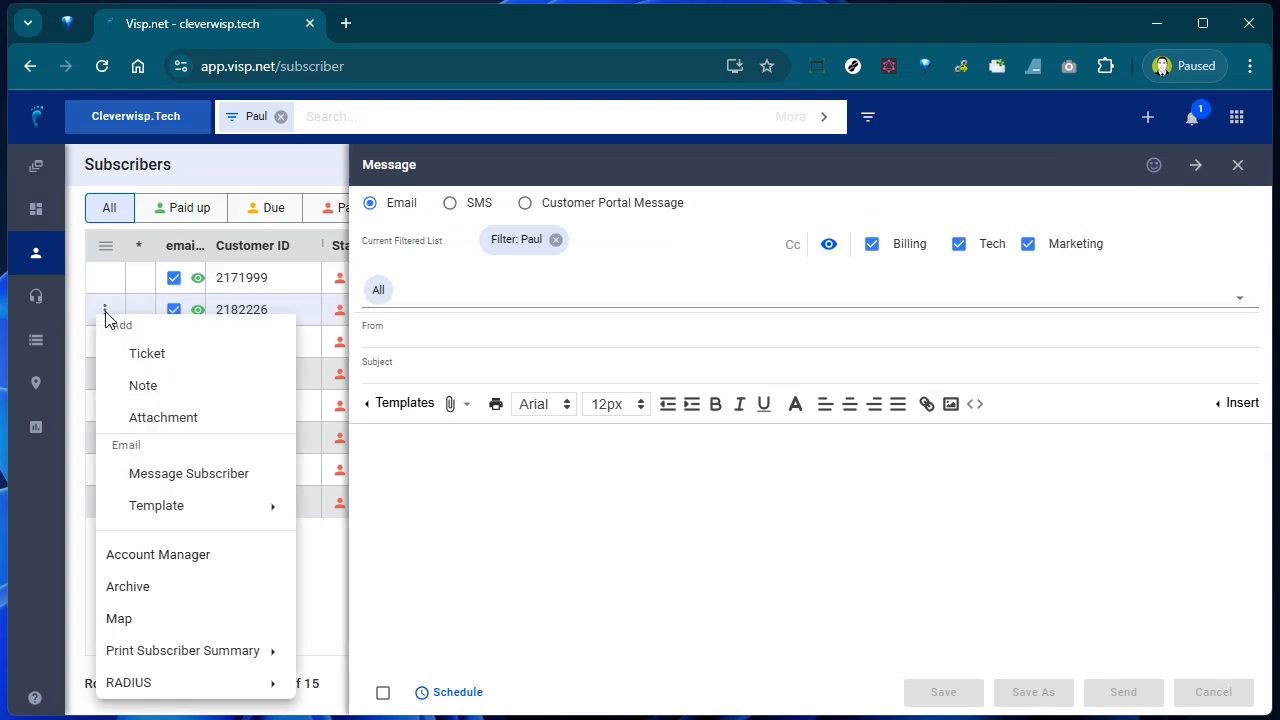
{"action": "left_click", "coordinate": [170, 476]}
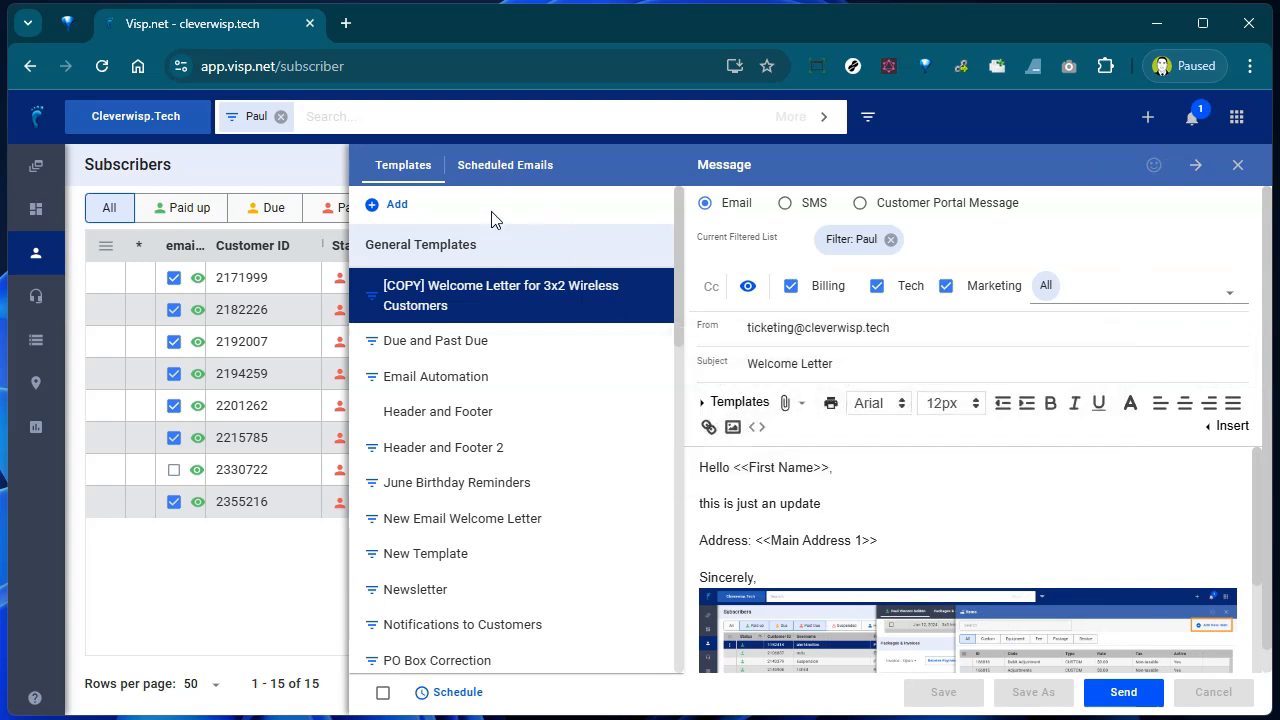
{"action": "mouse_move", "coordinate": [484, 291]}
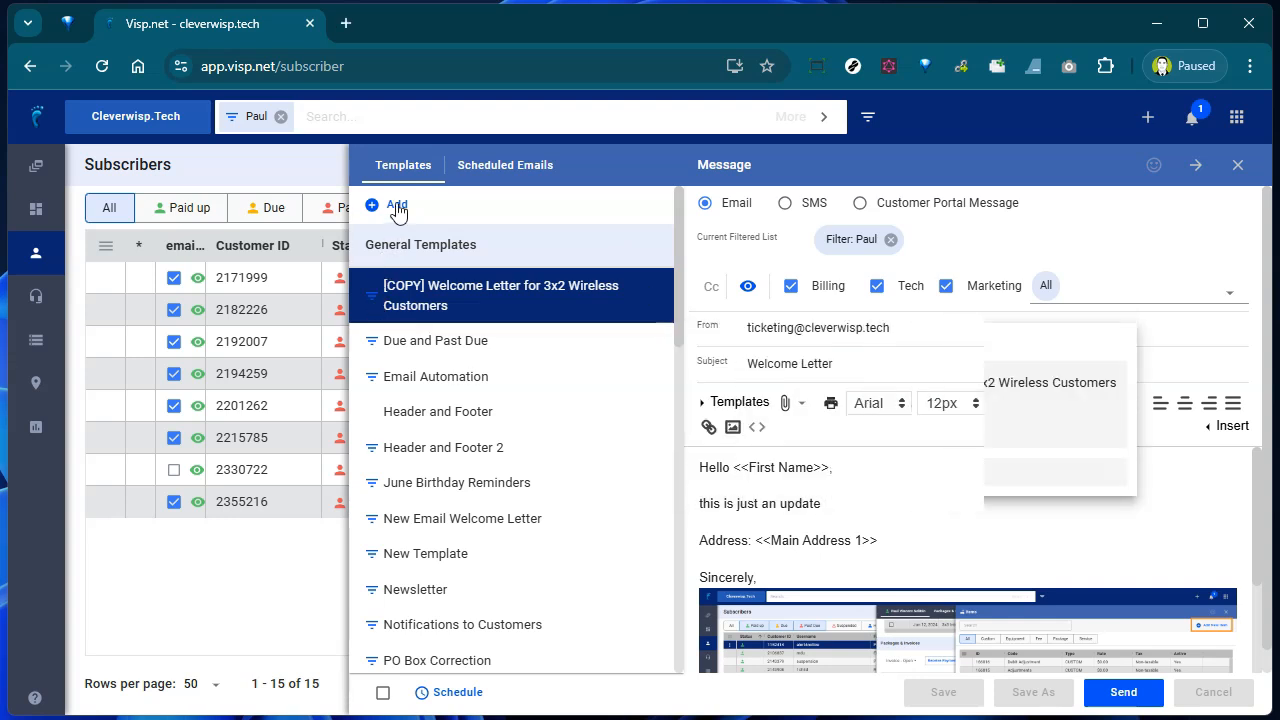
- Create a 'Billing Alerts' template folder, then start a new template
{"action": "left_click", "coordinate": [397, 208]}
{"action": "left_click", "coordinate": [414, 222]}
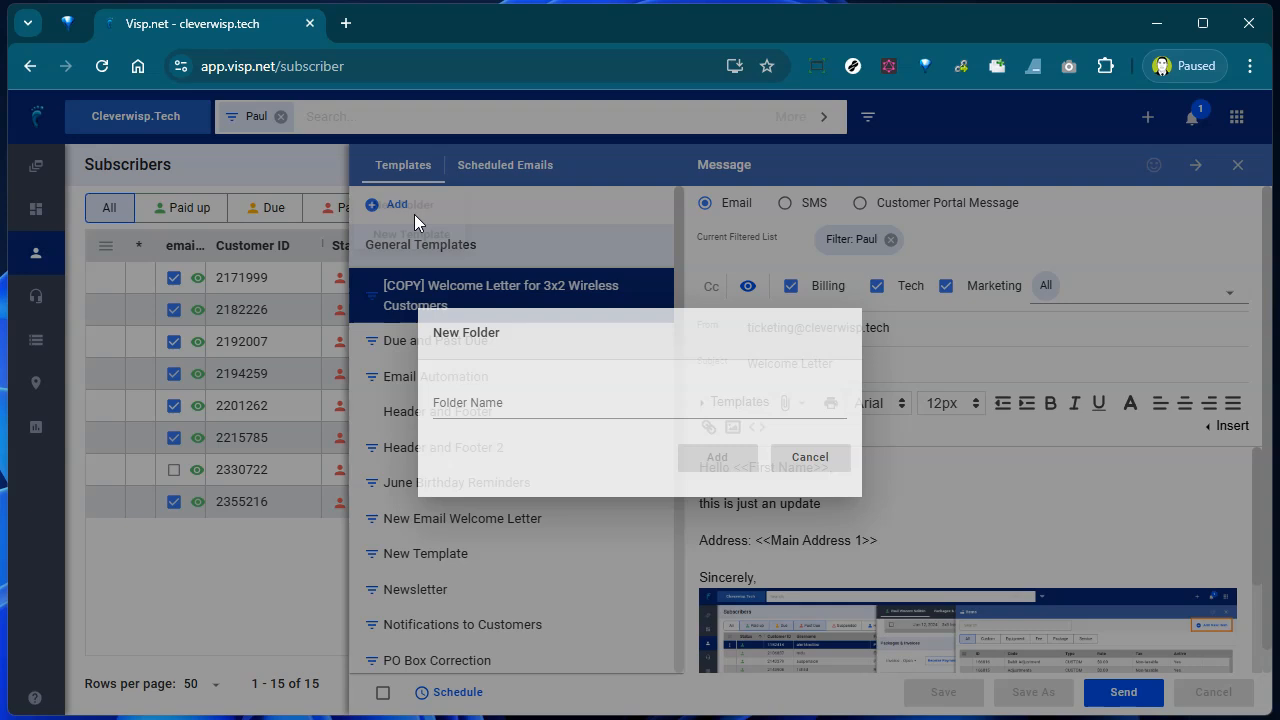
{"action": "left_click", "coordinate": [526, 396]}
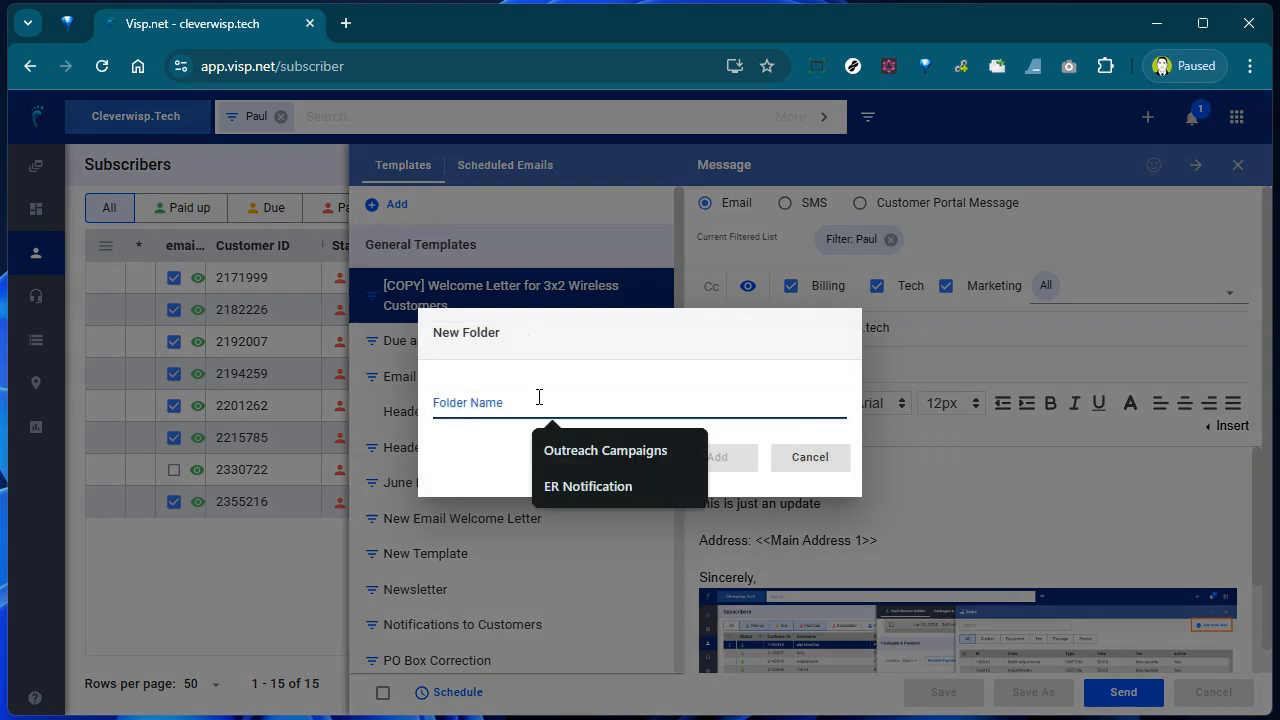
{"action": "type", "text": "Billing Alerts"}
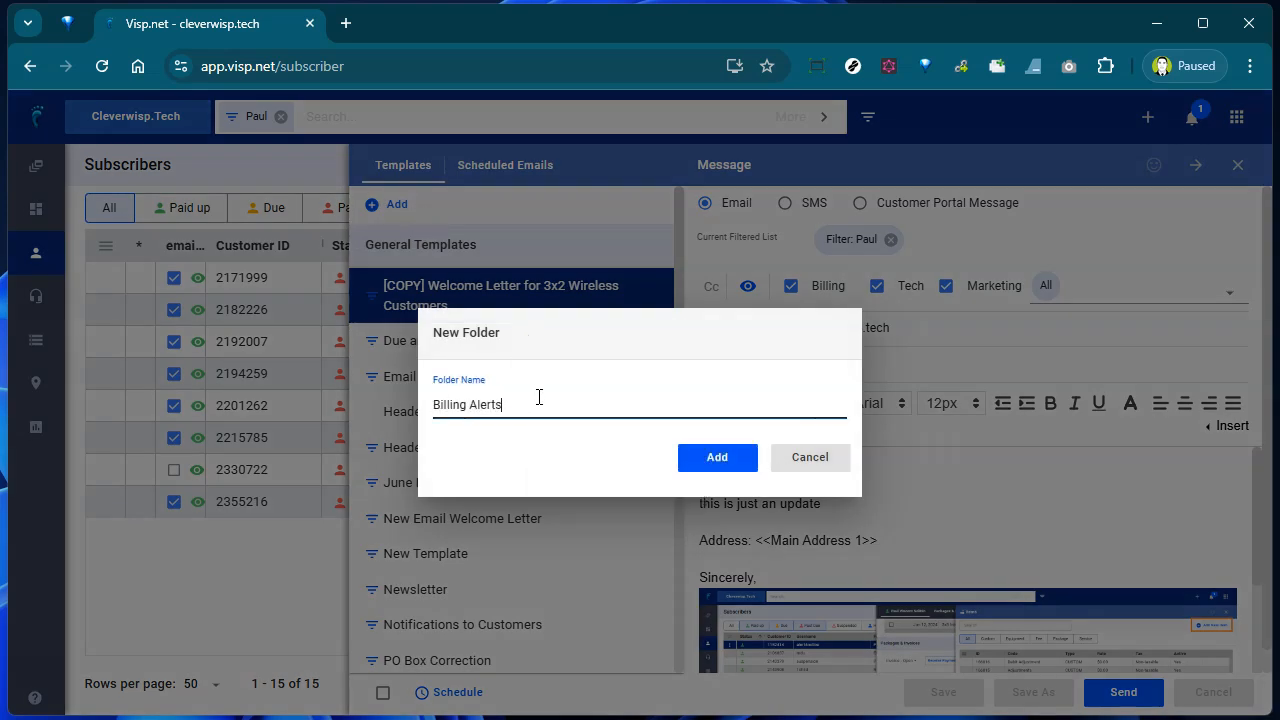
{"action": "left_click", "coordinate": [730, 461]}
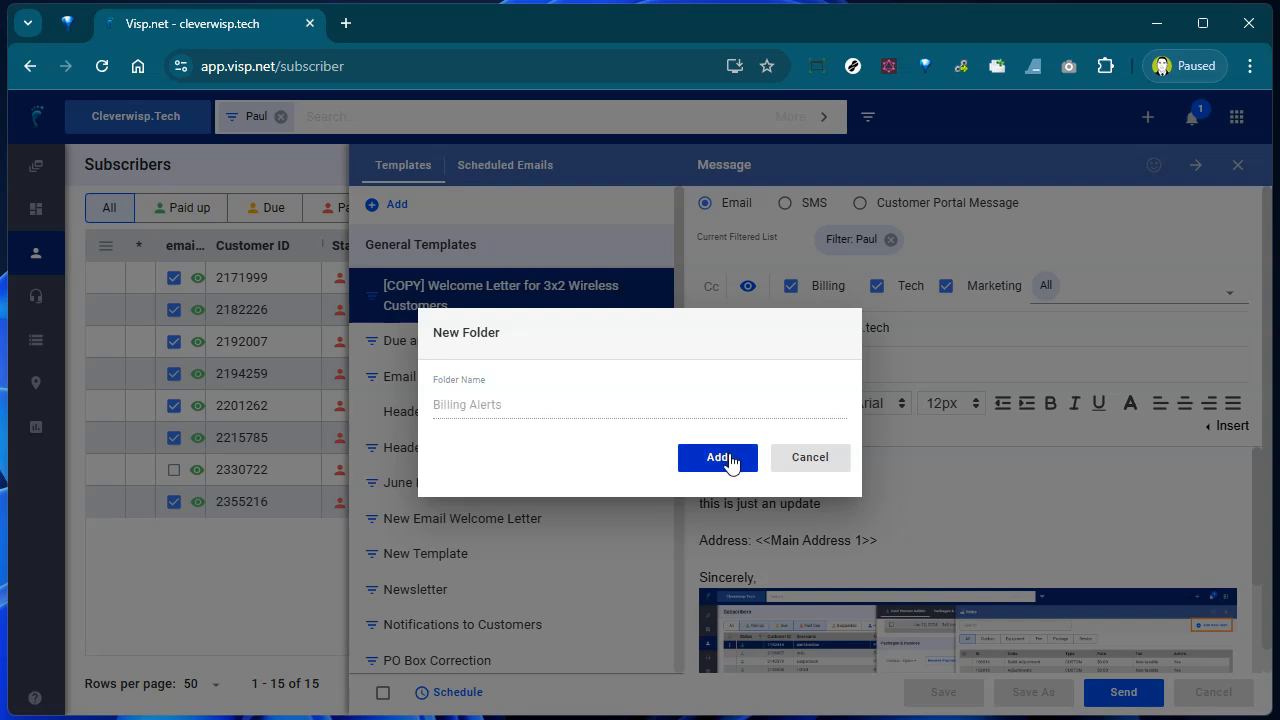
{"action": "left_click", "coordinate": [397, 213]}
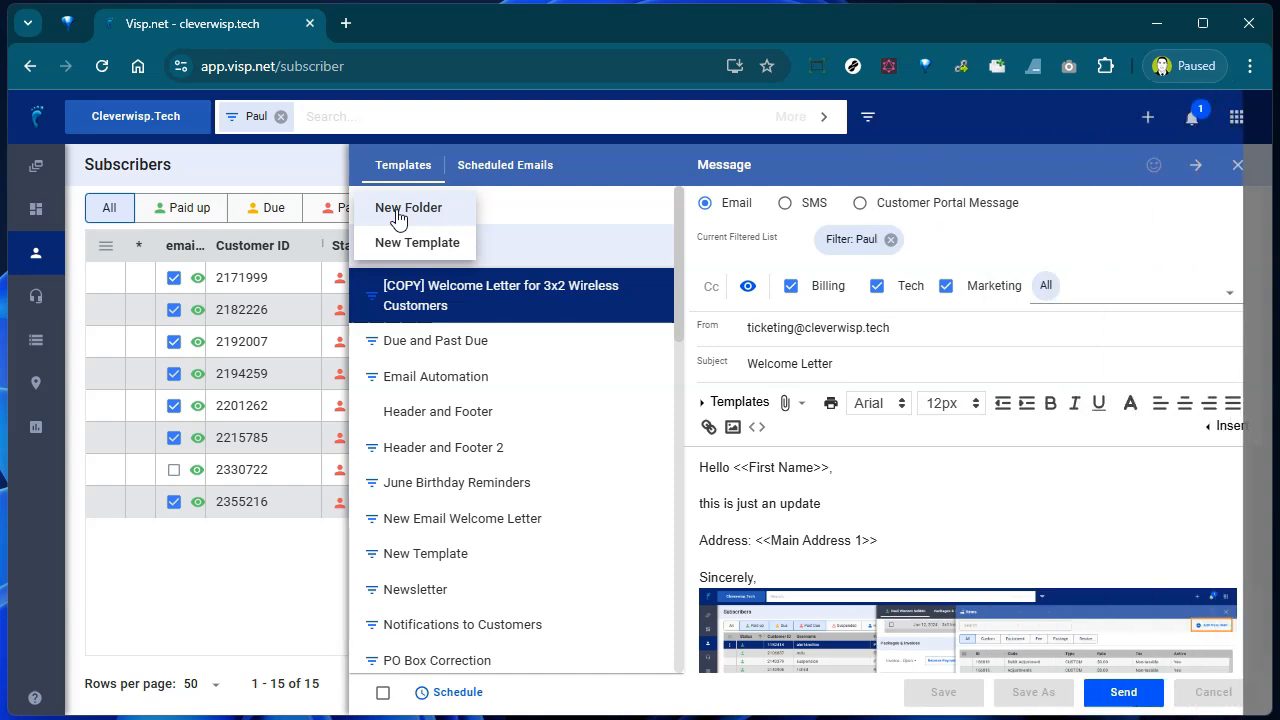
{"action": "left_click", "coordinate": [424, 240]}
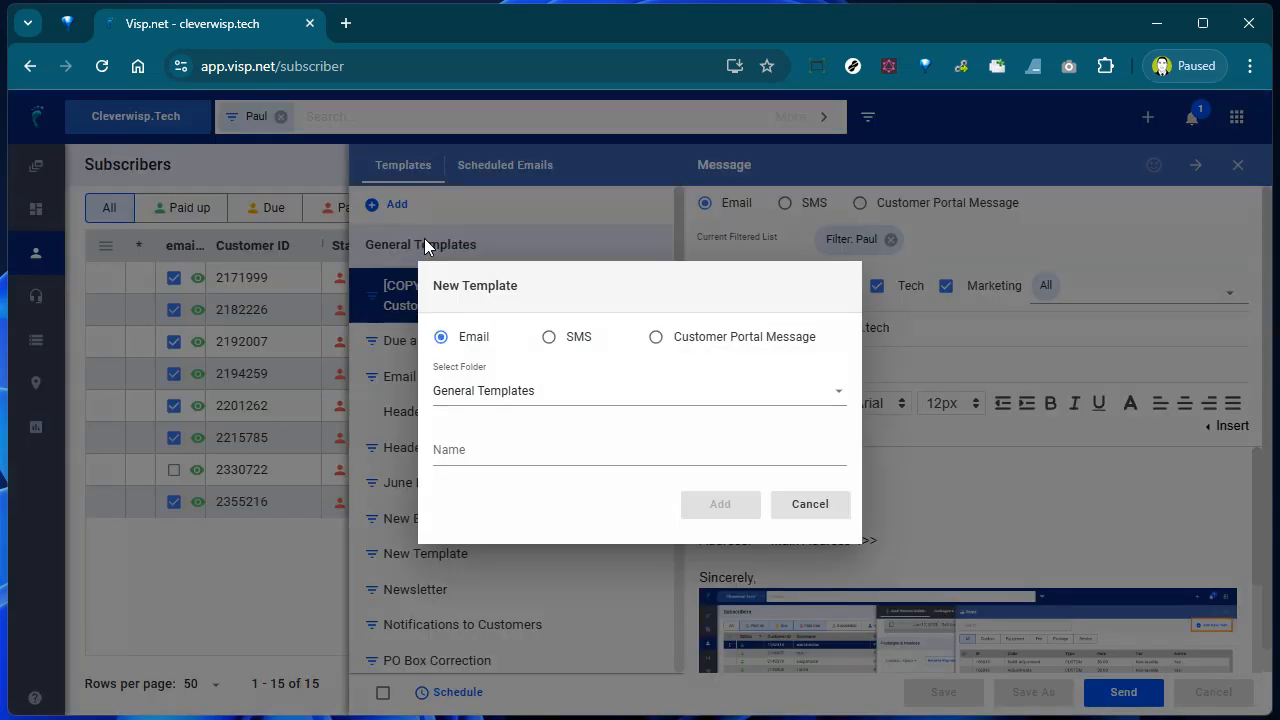
- Create the email template 'Devices Ax1800' in the Billing Alerts folder
{"action": "left_click", "coordinate": [562, 392]}
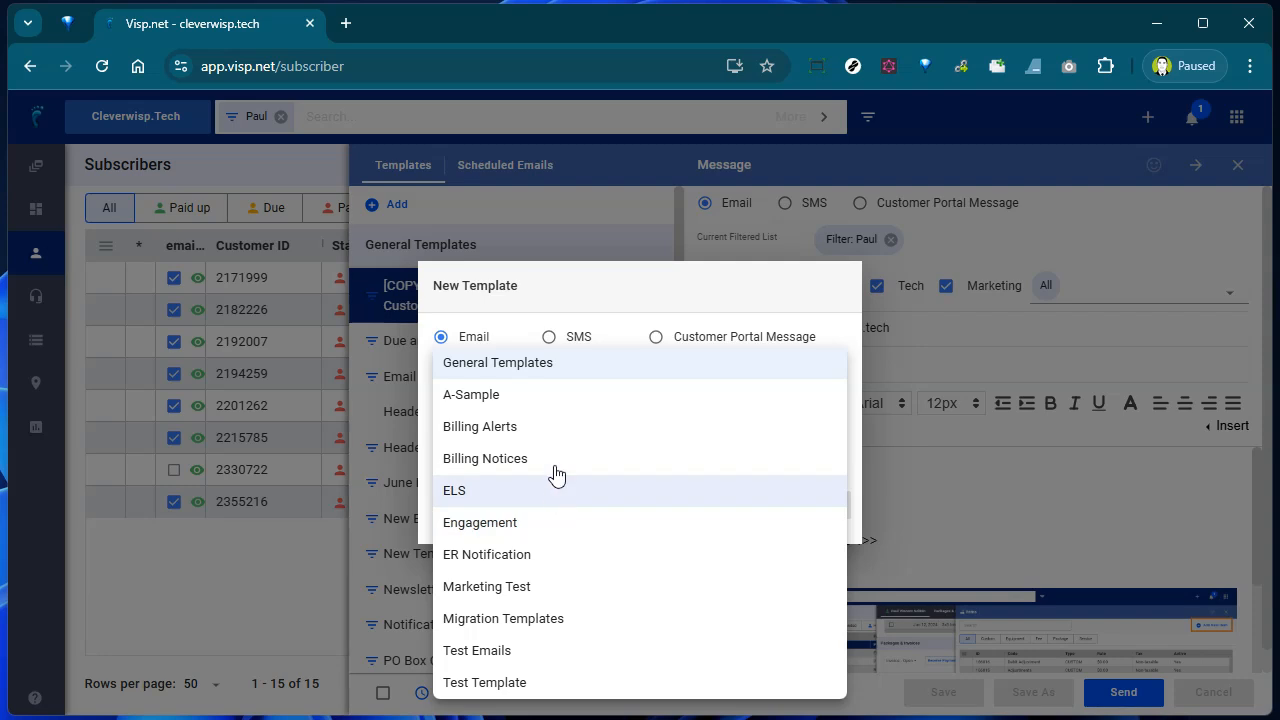
{"action": "left_click", "coordinate": [575, 430]}
{"action": "left_click", "coordinate": [571, 451]}
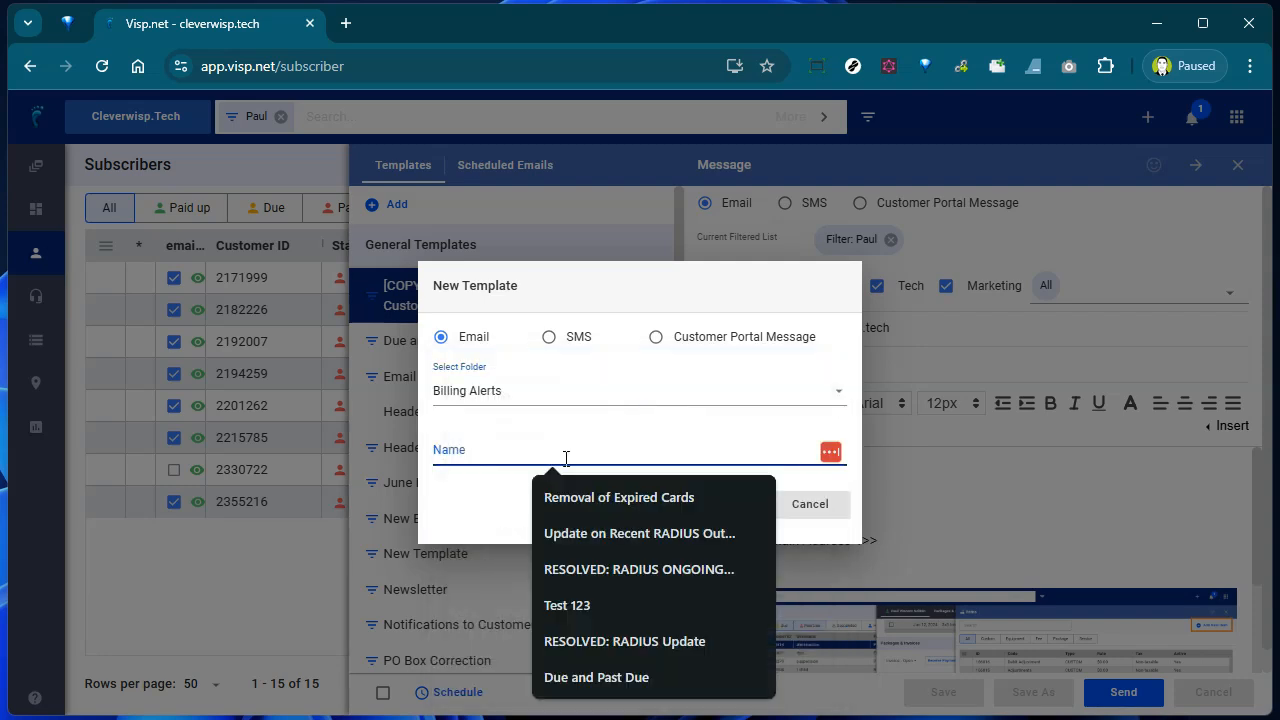
{"action": "type", "text": "Devices Ax1800"}
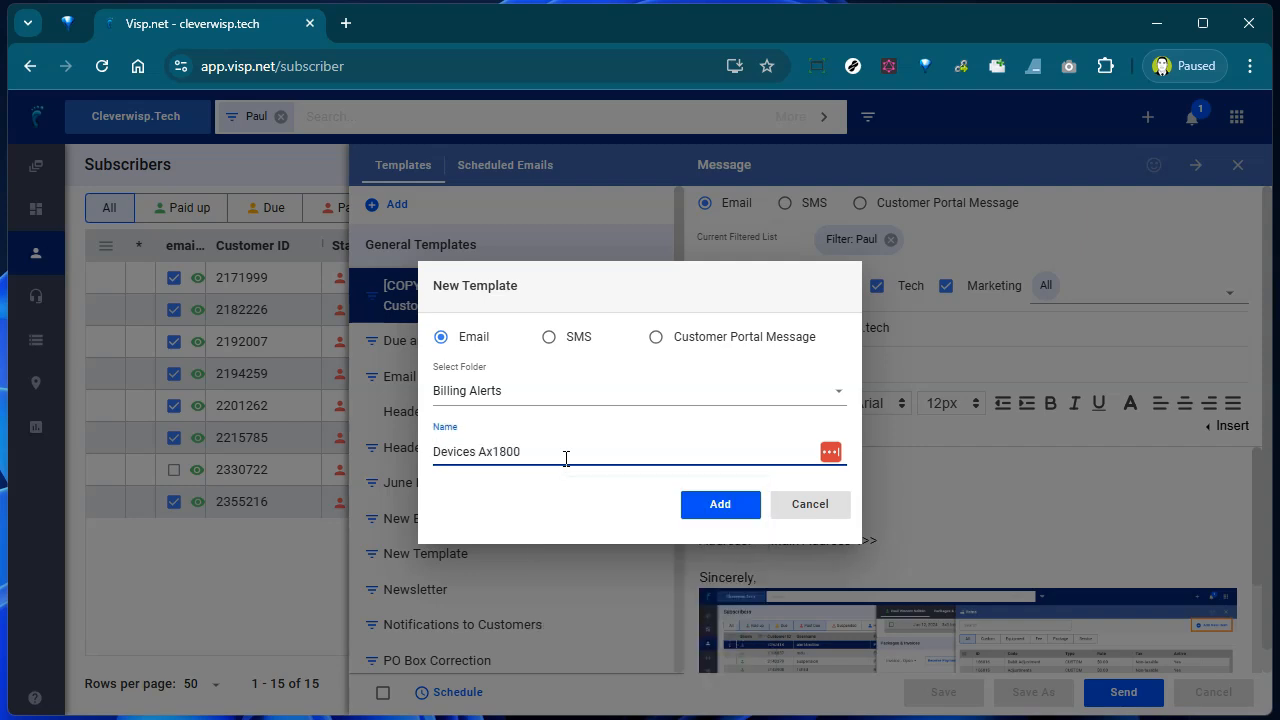
{"action": "left_click", "coordinate": [736, 509]}
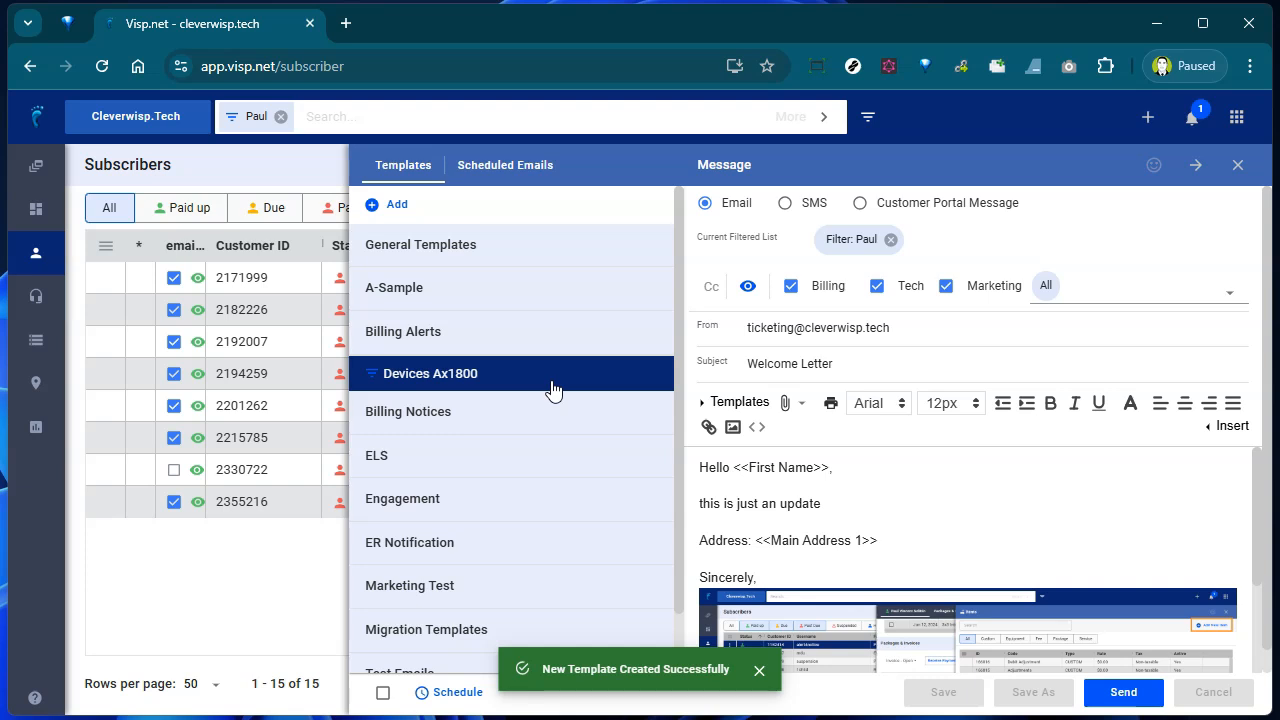
- Load the Residential Test template from Scheduled Emails > Scheduled Templates
{"action": "left_click", "coordinate": [510, 170]}
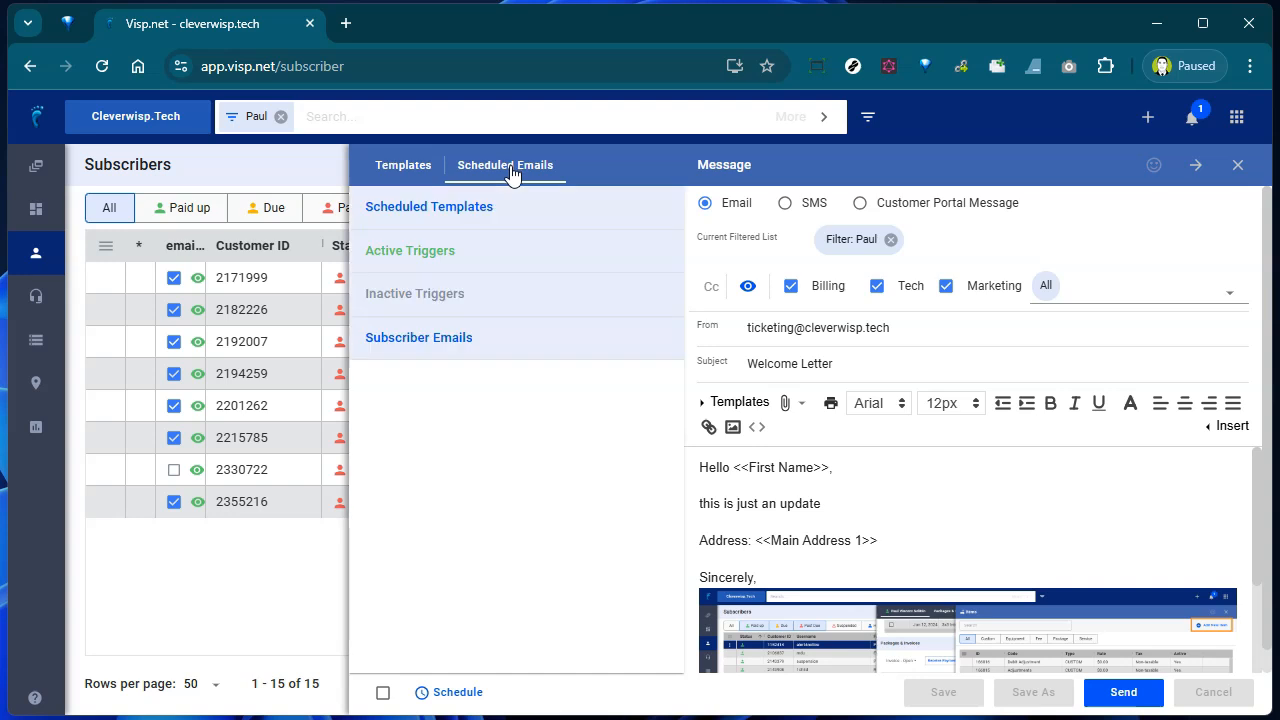
{"action": "left_click", "coordinate": [497, 207]}
{"action": "mouse_move", "coordinate": [506, 258]}
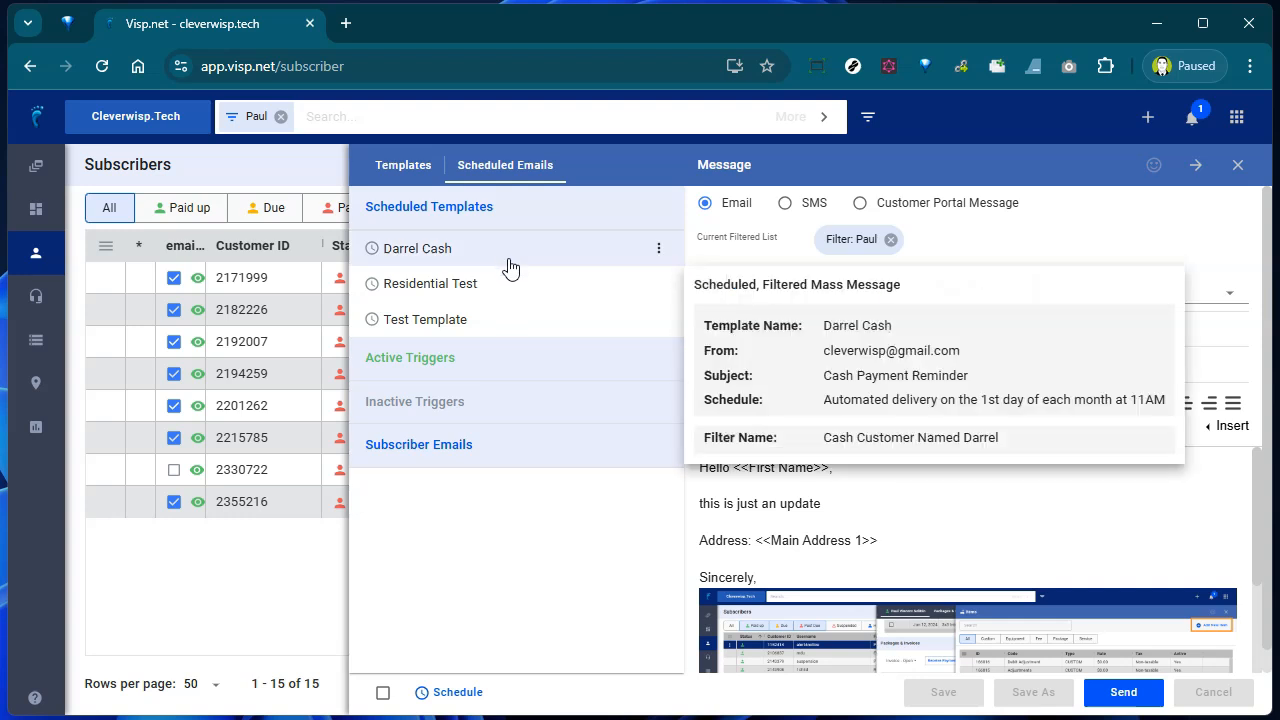
{"action": "left_click", "coordinate": [504, 289]}
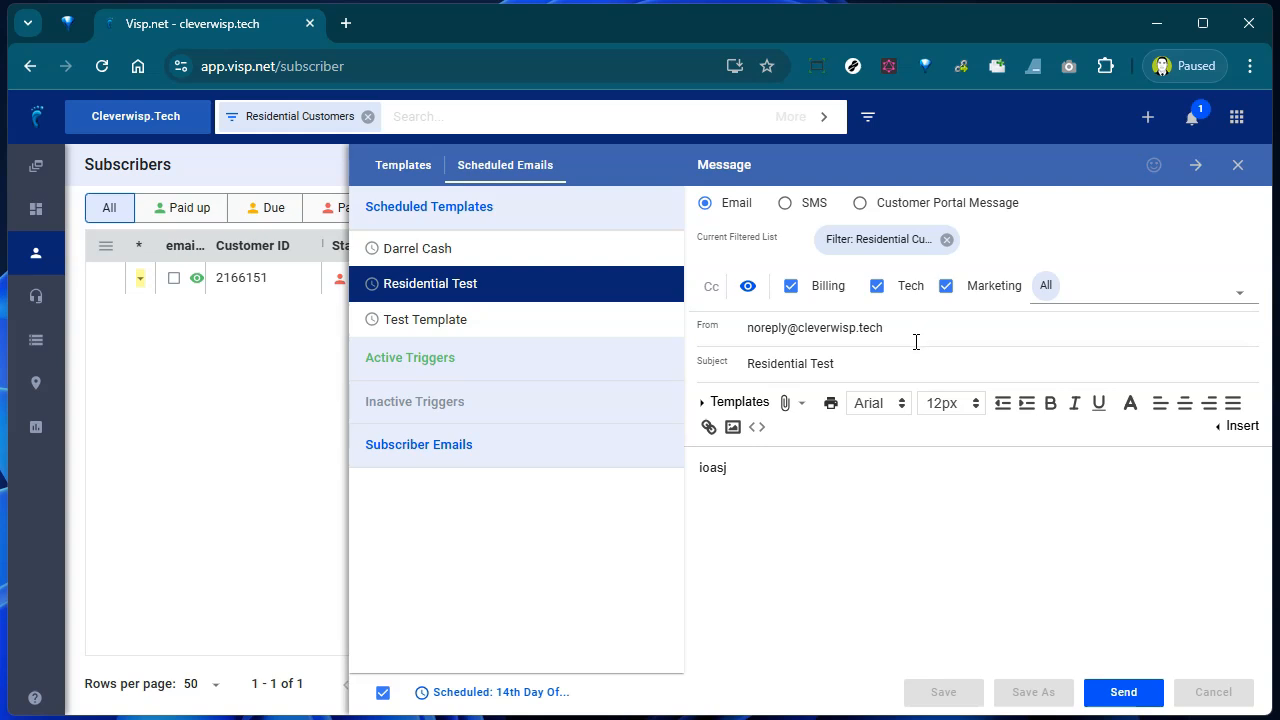
- Review Residential Test's delivery-day settings, leaving it scheduled monthly on the 14th
{"action": "left_click", "coordinate": [531, 700]}
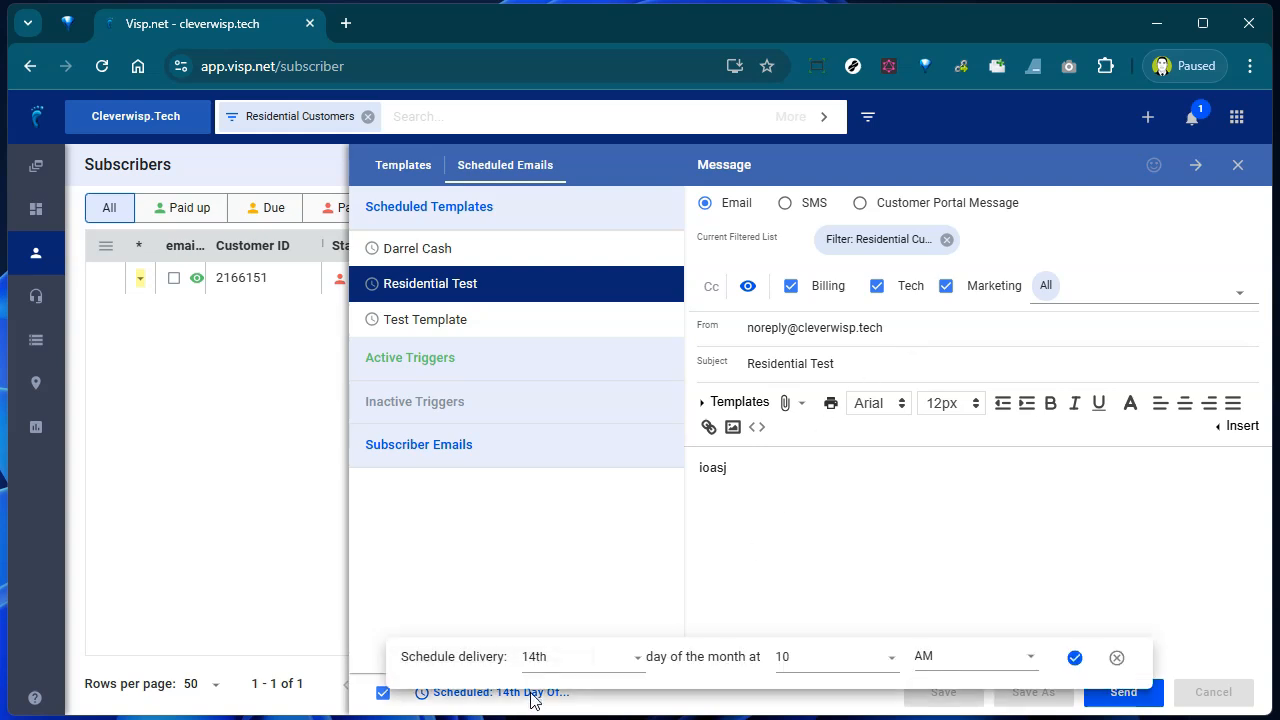
{"action": "left_click", "coordinate": [583, 660]}
{"action": "scroll", "coordinate": [582, 660], "scroll_direction": "down", "scroll_amount": 3}
{"action": "left_click", "coordinate": [582, 661]}
{"action": "left_click", "coordinate": [958, 570]}
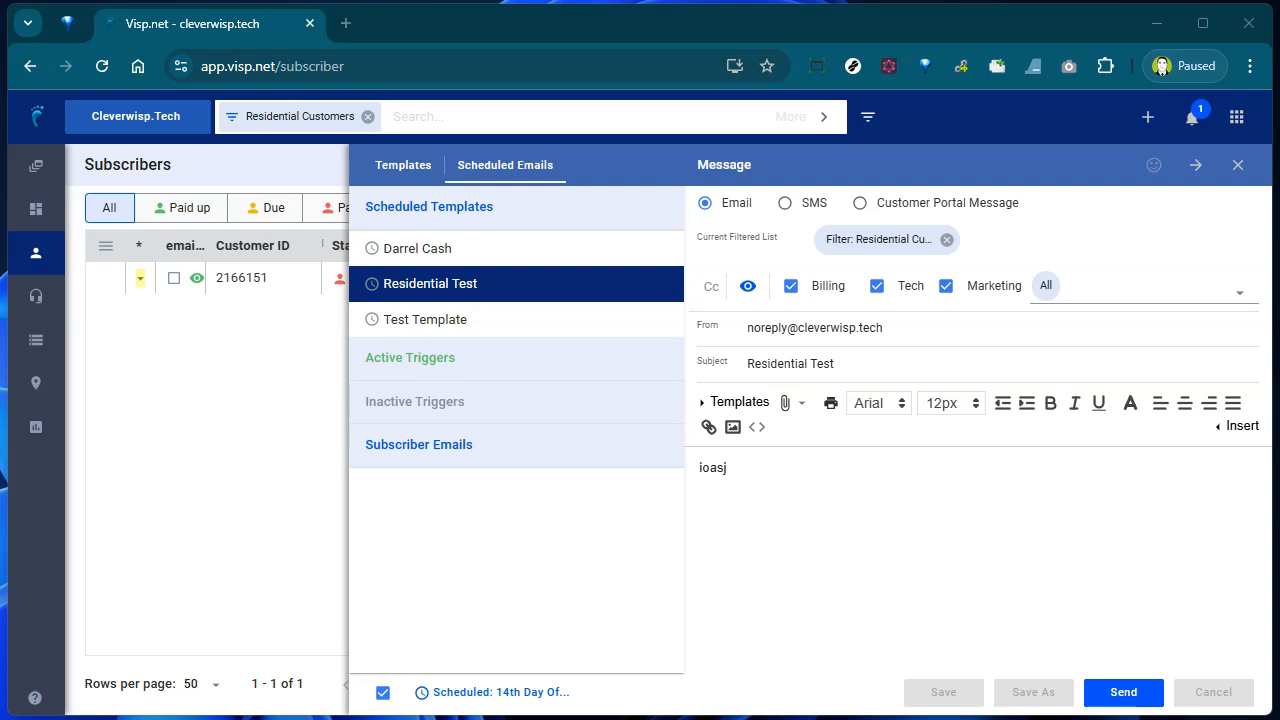
- Activate and save the 'Credit Card has expired' trigger under Inactive Triggers > Credit Cards
{"action": "left_click", "coordinate": [493, 442]}
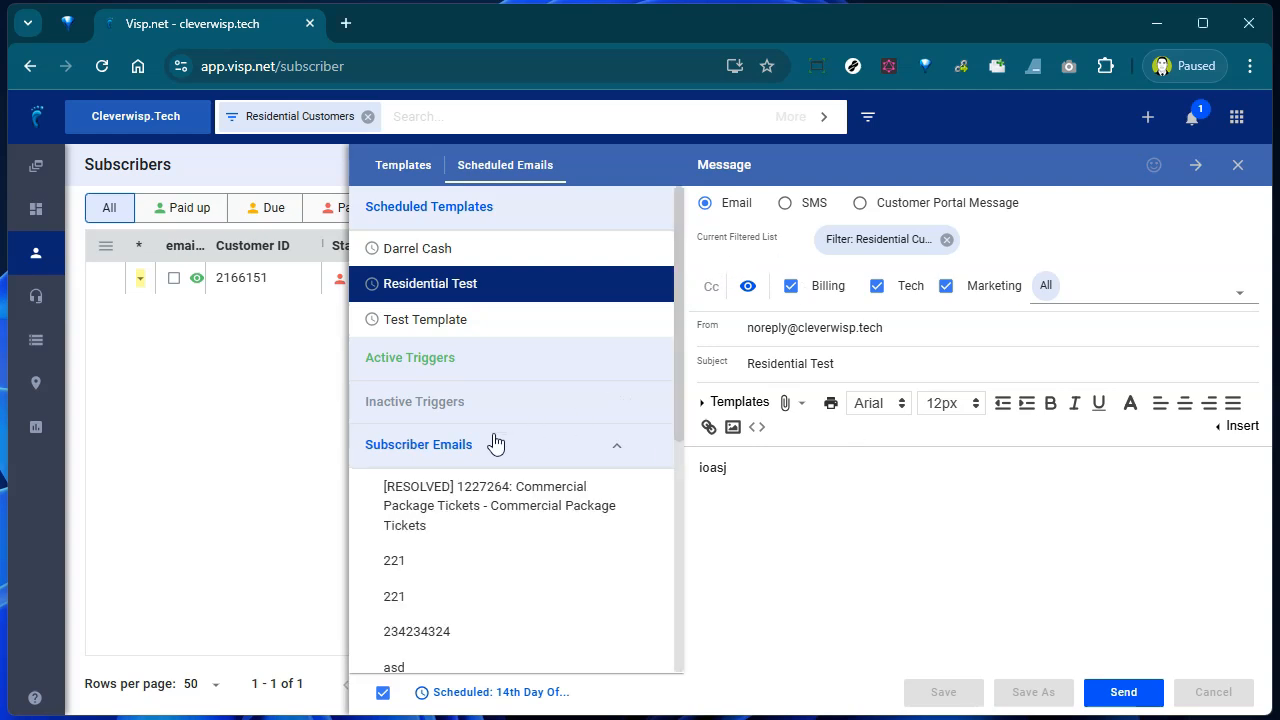
{"action": "left_click", "coordinate": [515, 360]}
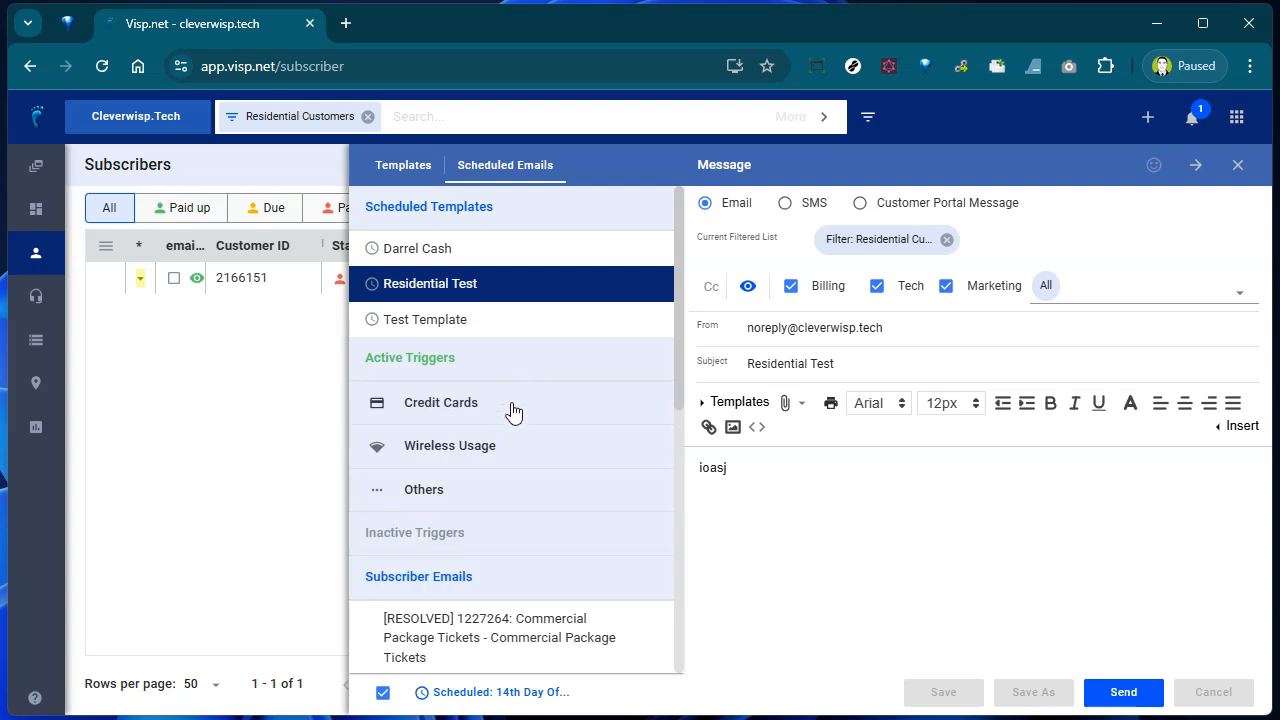
{"action": "left_click", "coordinate": [466, 537]}
{"action": "left_click", "coordinate": [470, 578]}
{"action": "scroll", "coordinate": [545, 550], "scroll_direction": "down", "scroll_amount": 3}
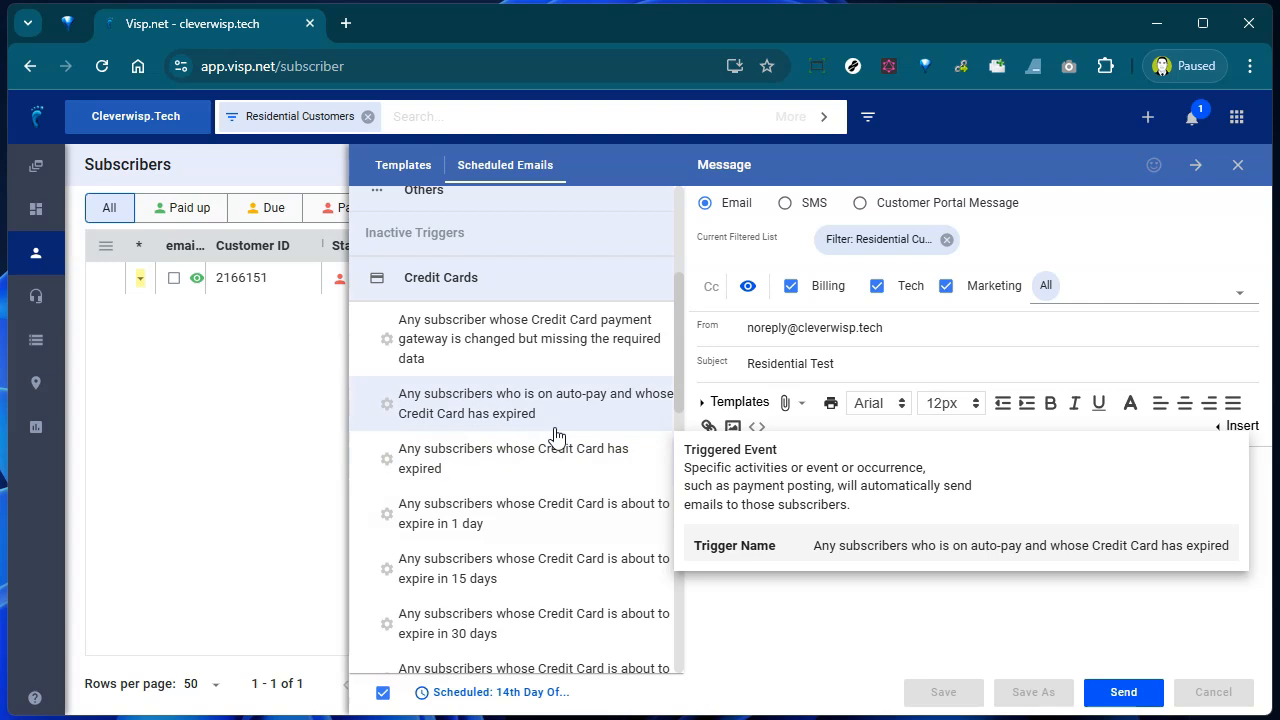
{"action": "left_click", "coordinate": [565, 465]}
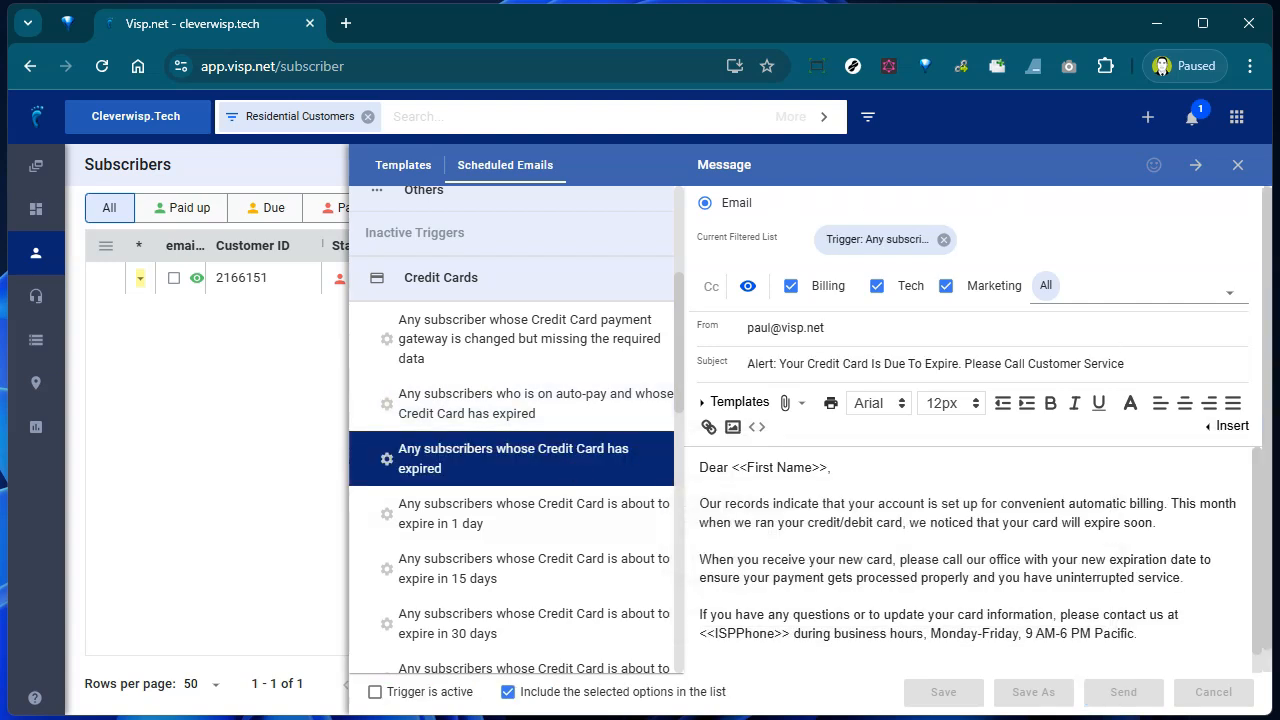
{"action": "mouse_move", "coordinate": [390, 665]}
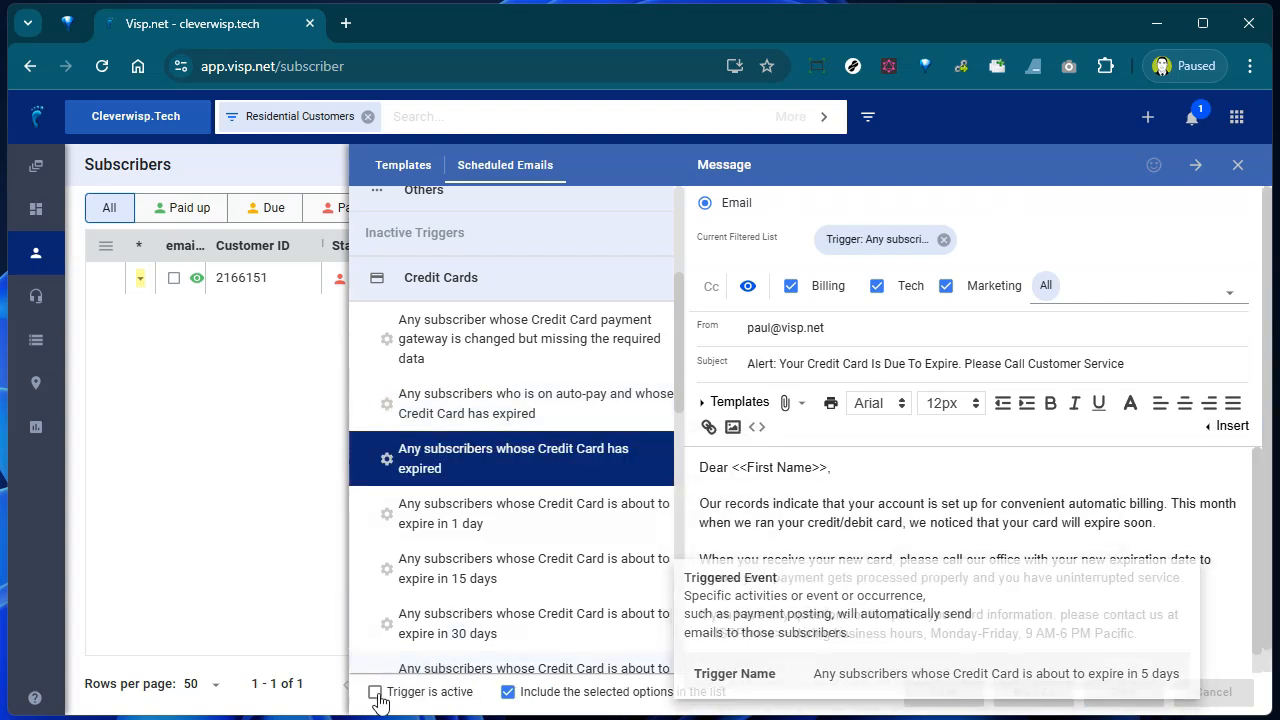
{"action": "left_click", "coordinate": [375, 691]}
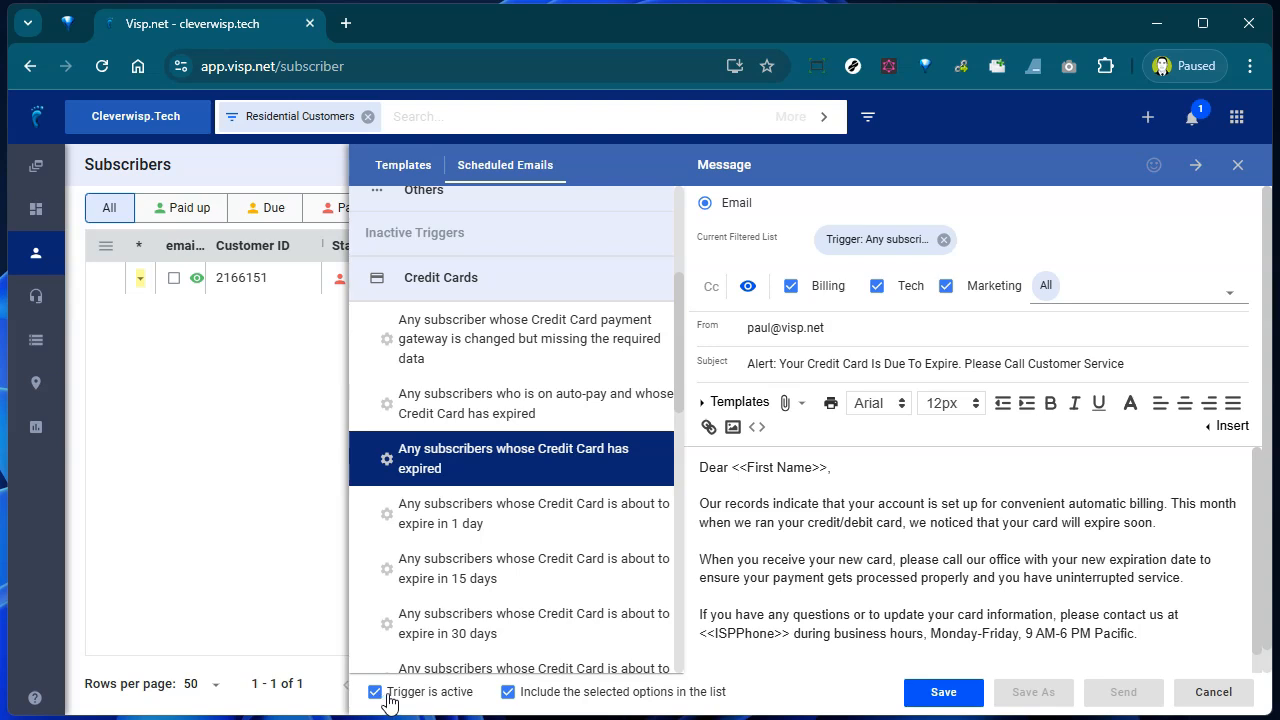
{"action": "left_click", "coordinate": [930, 700]}
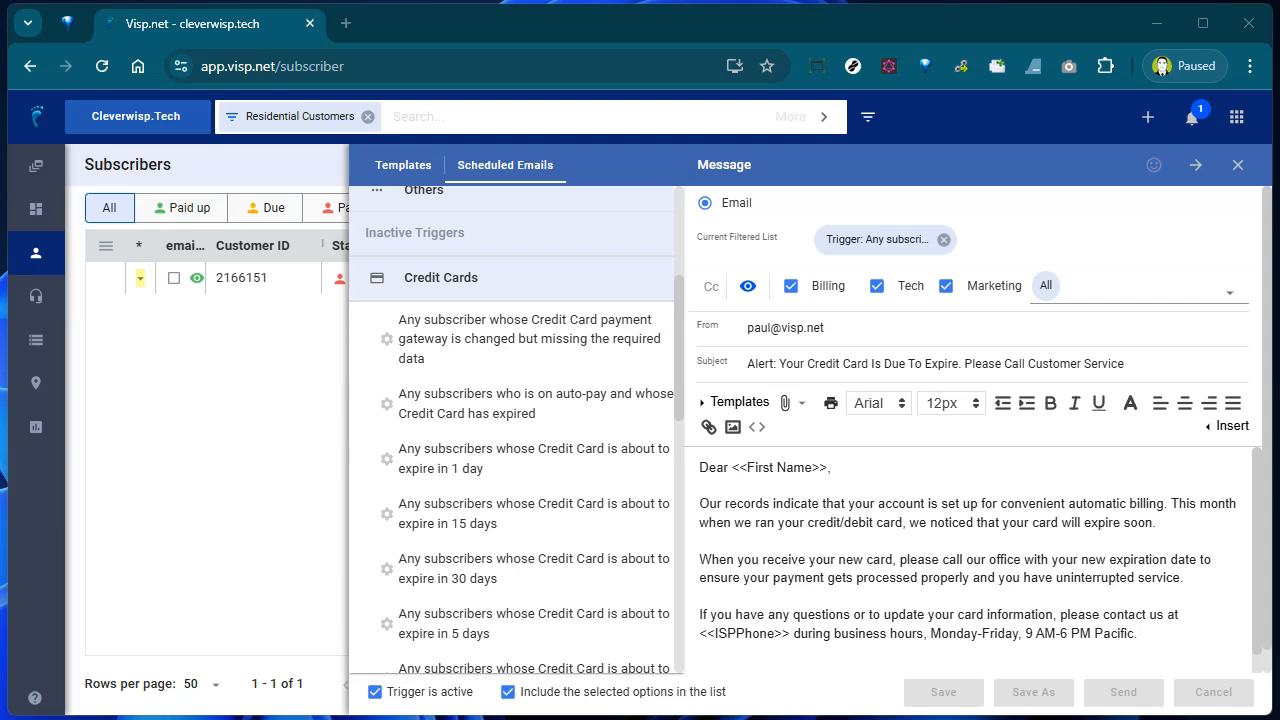
- Open Devices Ax1800 from Billing Alerts, try SMS and Portal, then settle on Email
{"action": "left_click", "coordinate": [392, 172]}
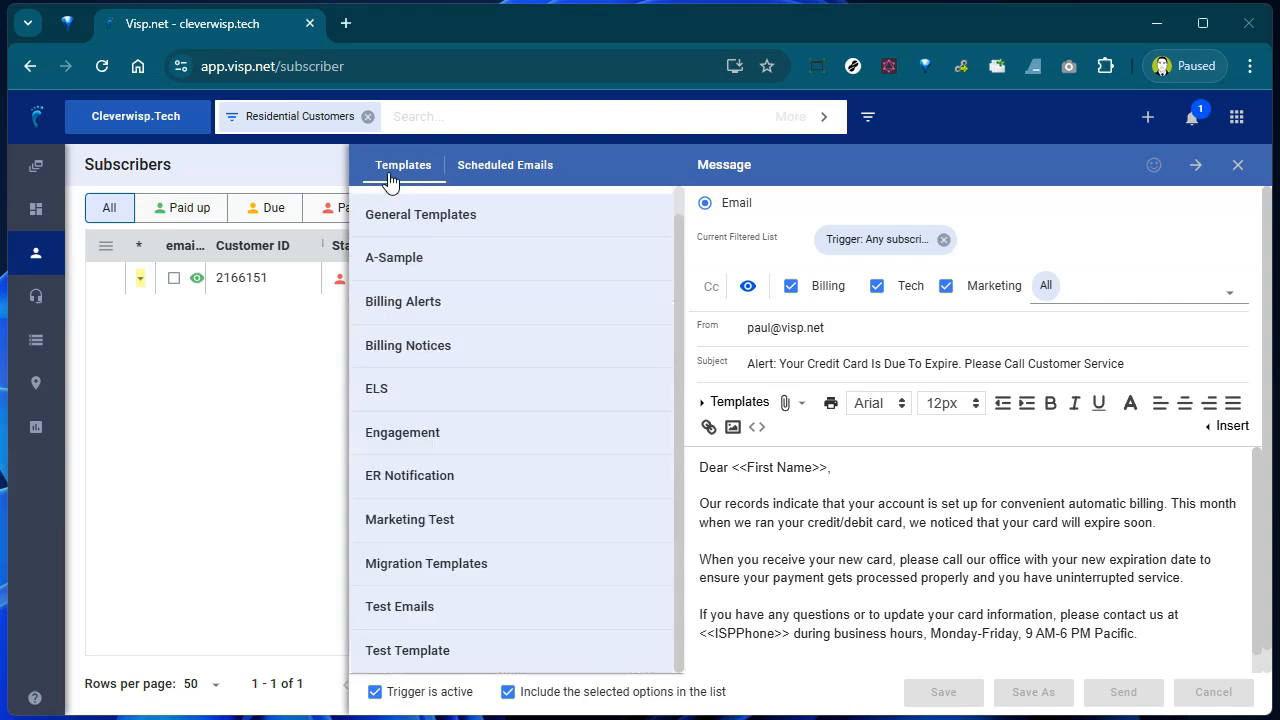
{"action": "left_click", "coordinate": [452, 311]}
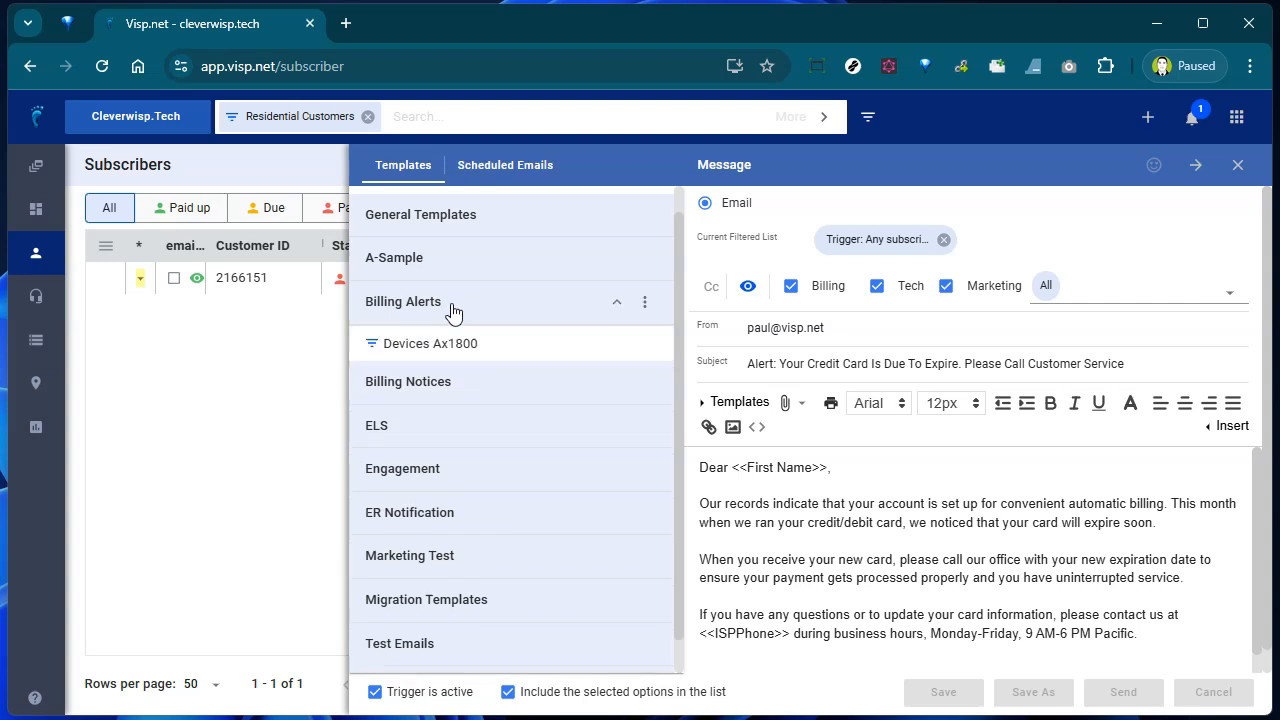
{"action": "left_click", "coordinate": [457, 355]}
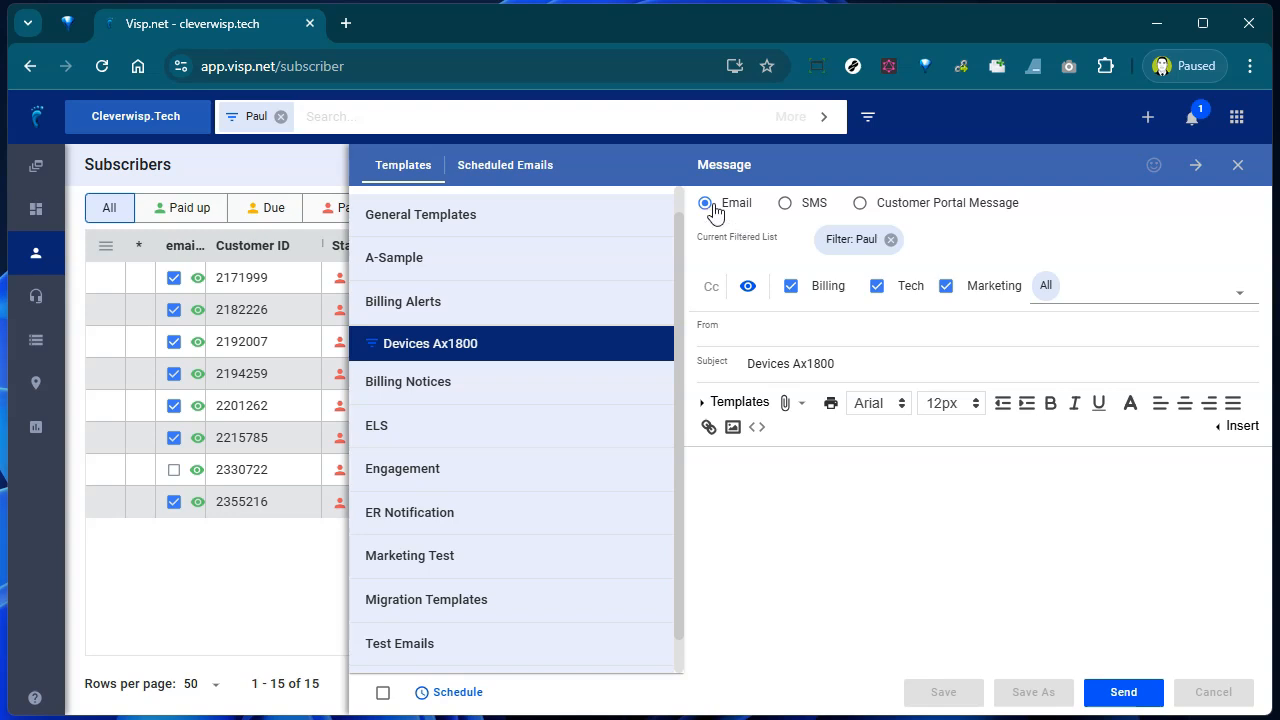
{"action": "left_click", "coordinate": [788, 205]}
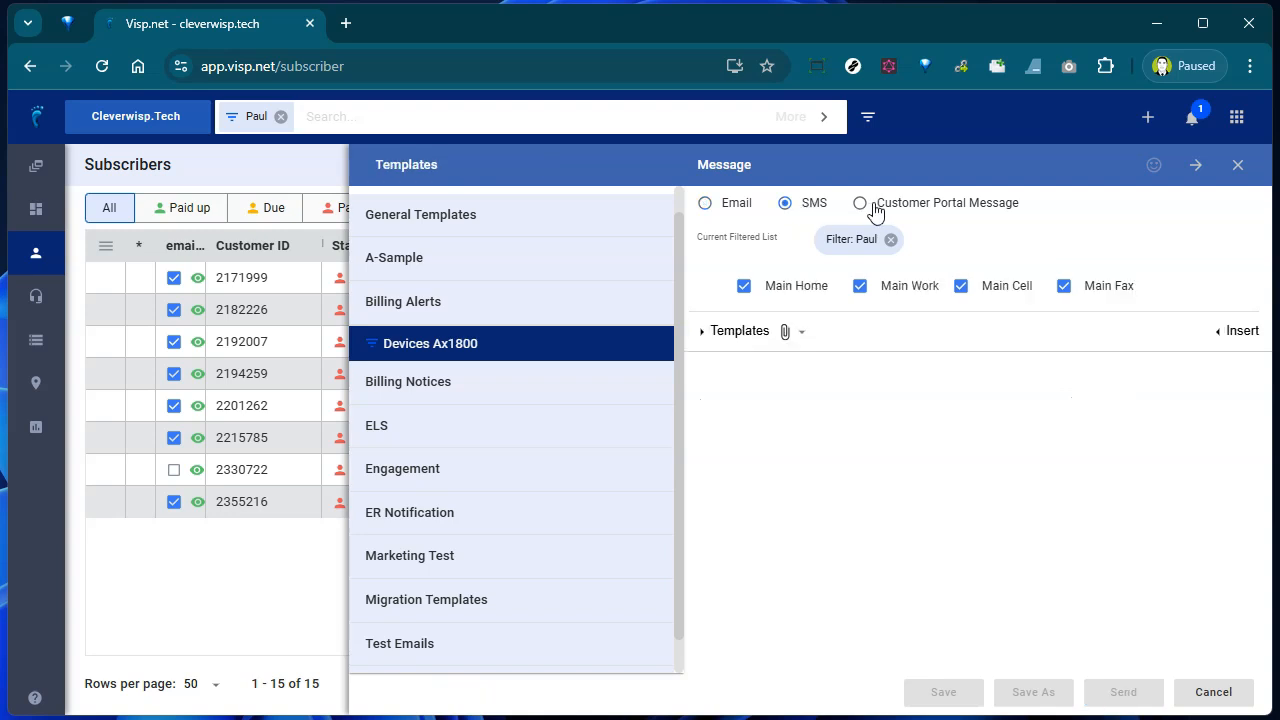
{"action": "left_click", "coordinate": [862, 204]}
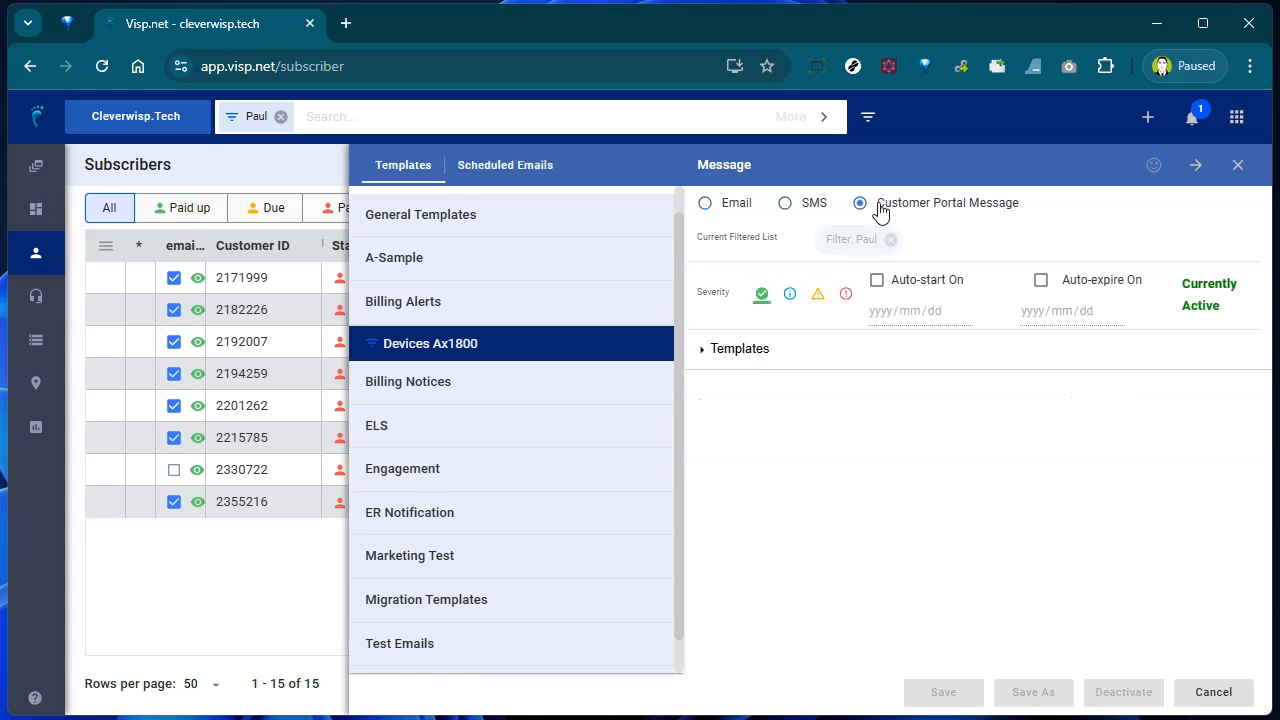
{"action": "left_click", "coordinate": [716, 213]}
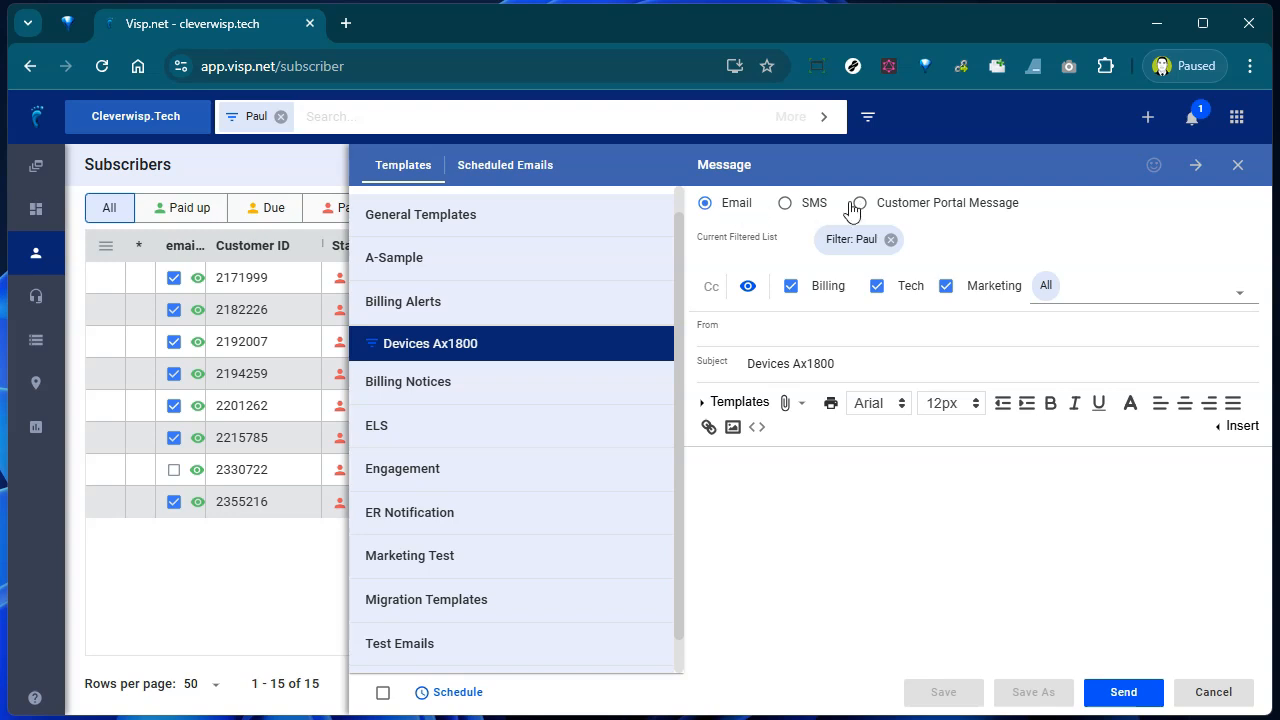
- Apply the 'Ax1800 Users in Grants Pass' filter, keeping Billing and Tech contacts and unchecking Marketing
{"action": "left_click", "coordinate": [915, 238]}
{"action": "left_click", "coordinate": [1037, 474]}
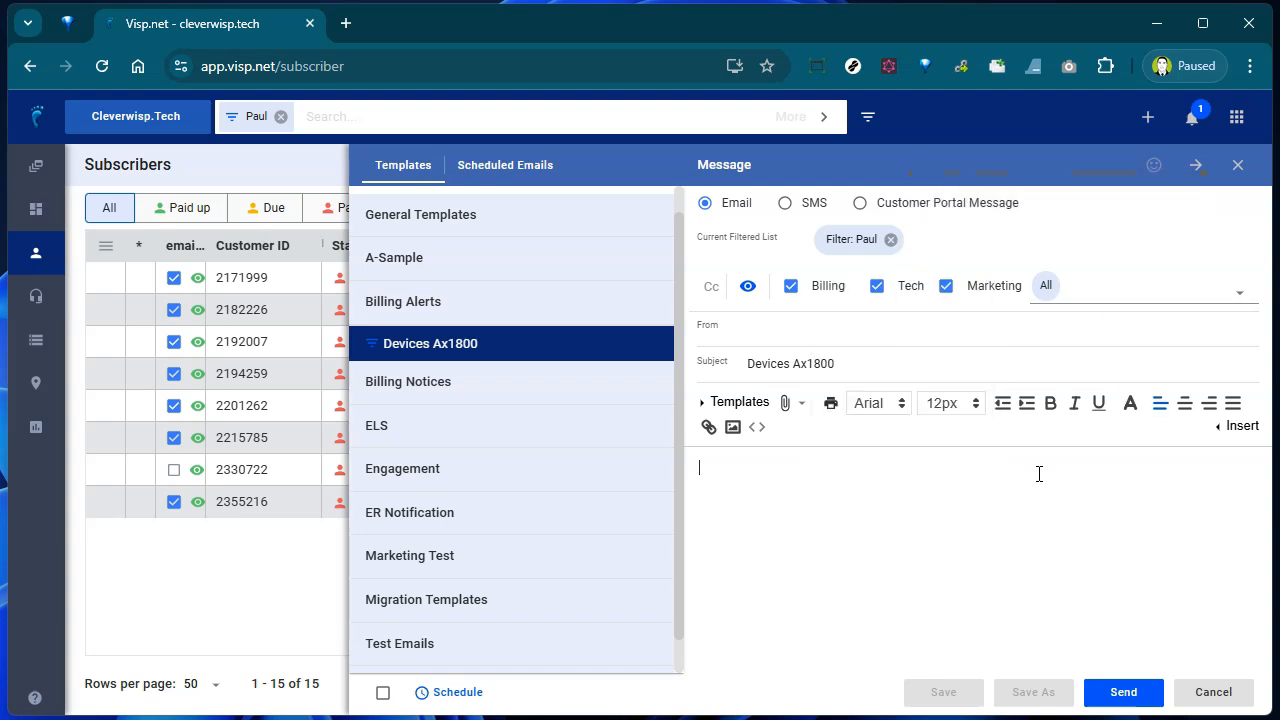
{"action": "left_click", "coordinate": [799, 290]}
{"action": "left_click", "coordinate": [799, 290]}
{"action": "left_click", "coordinate": [886, 289]}
{"action": "left_click", "coordinate": [886, 289]}
{"action": "left_click", "coordinate": [947, 293]}
{"action": "left_click", "coordinate": [947, 293]}
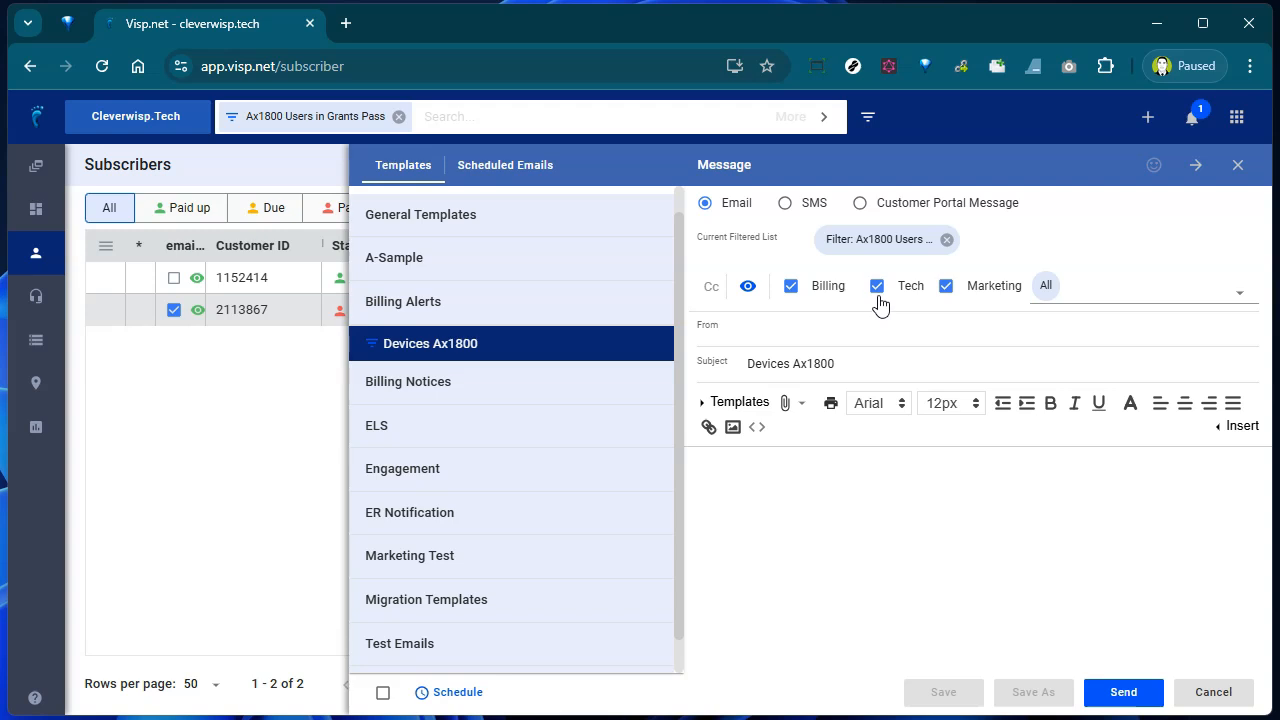
{"action": "left_click", "coordinate": [886, 296]}
{"action": "left_click", "coordinate": [945, 291]}
{"action": "left_click", "coordinate": [877, 287]}
- Add the company success address as a Cc recipient on the Devices Ax1800 email
{"action": "left_click", "coordinate": [709, 290]}
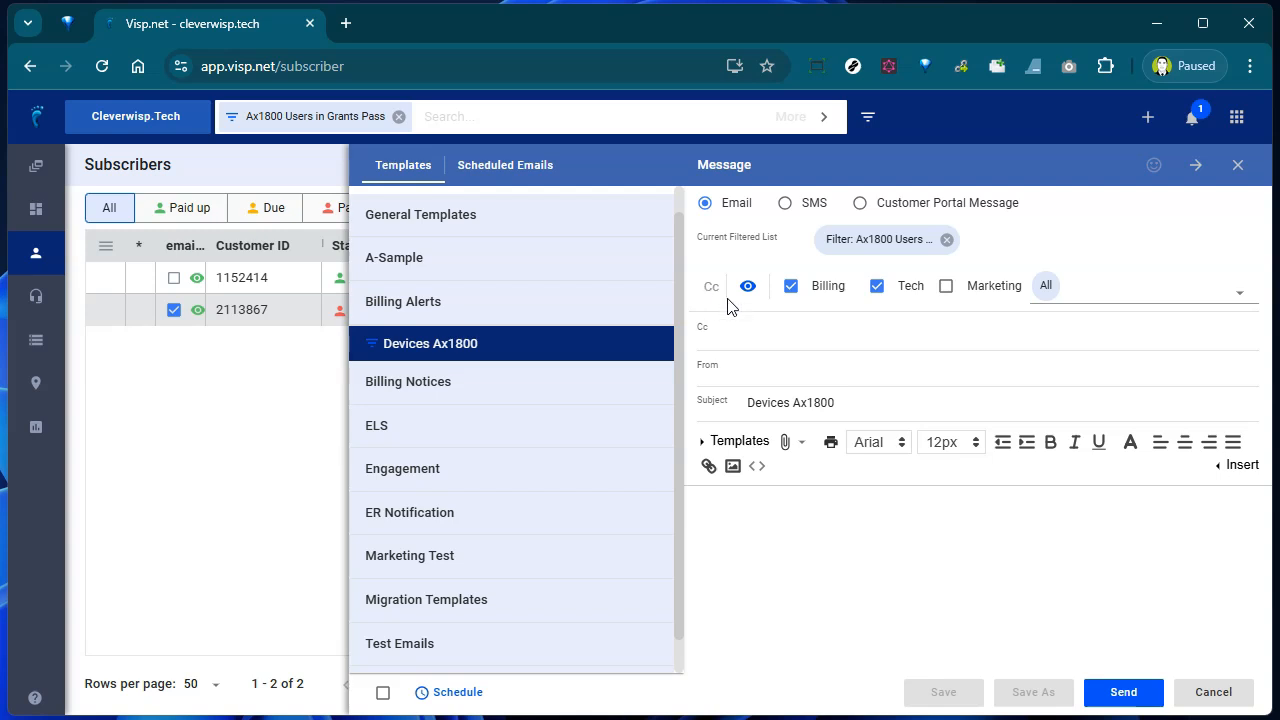
{"action": "left_click", "coordinate": [762, 325]}
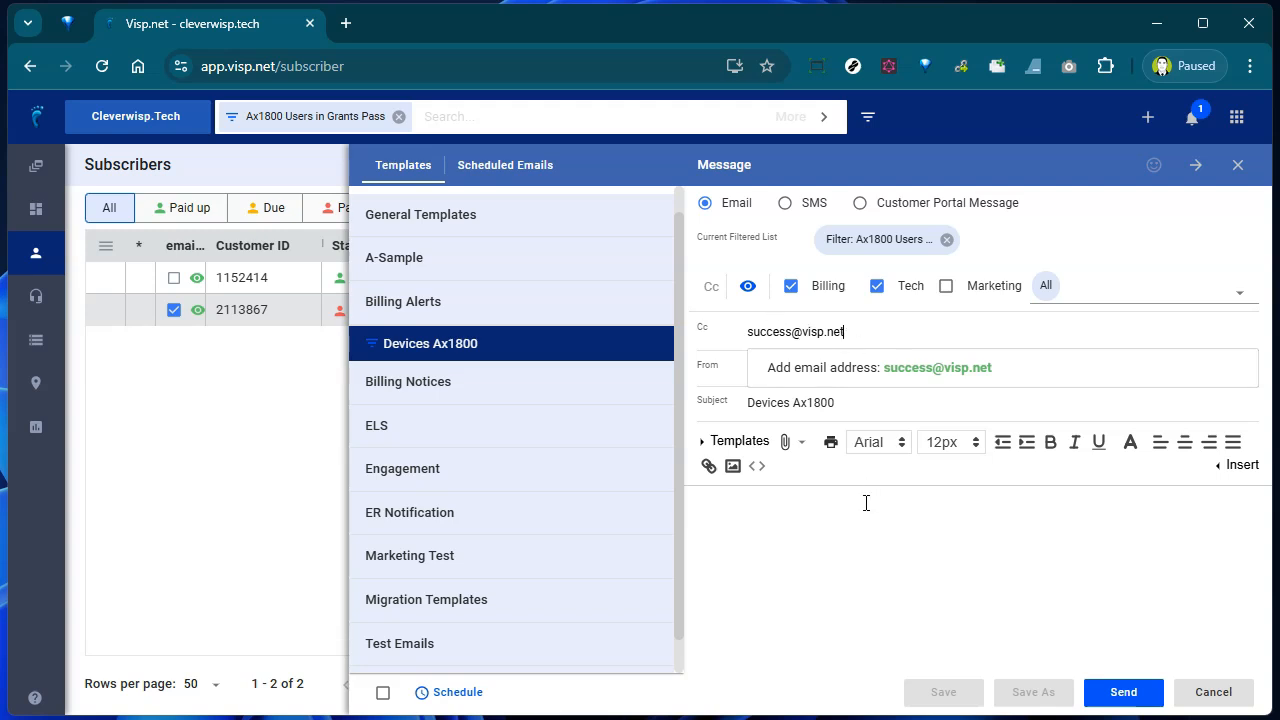
{"action": "left_click", "coordinate": [950, 367]}
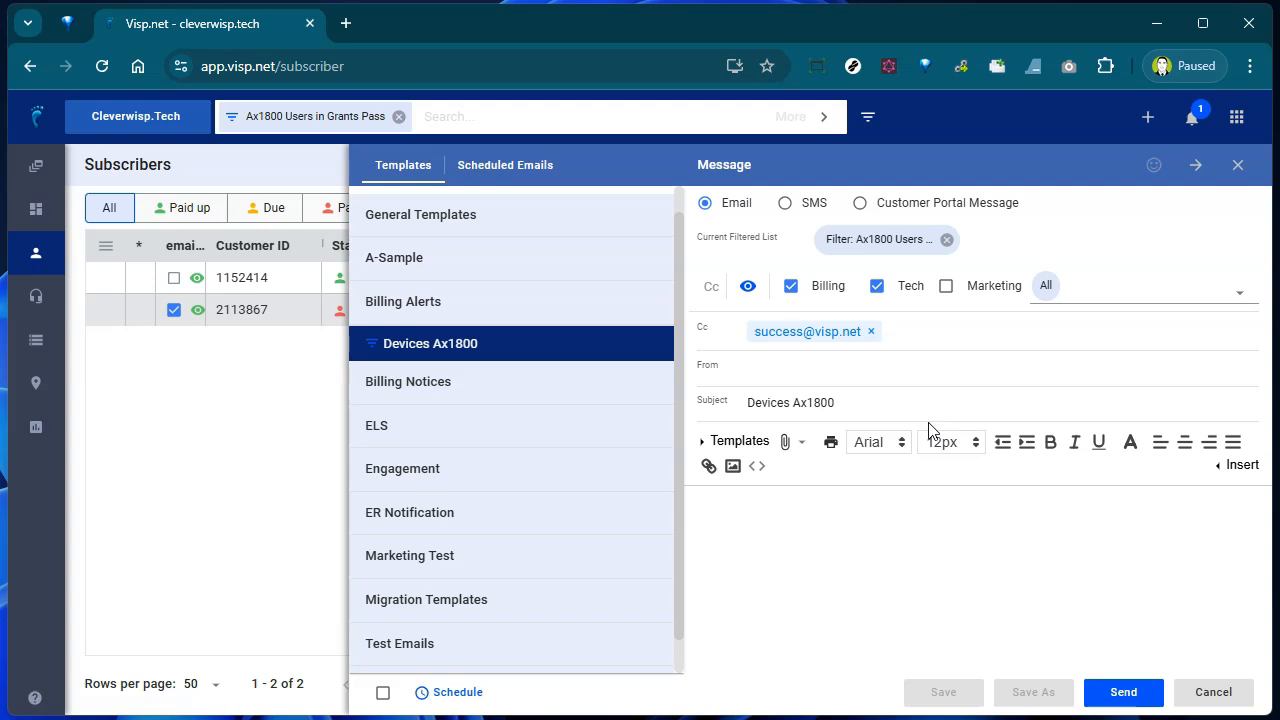
- Set the From sender to the company ticketing address suggestion
{"action": "left_click", "coordinate": [286, 718]}
{"action": "left_click", "coordinate": [866, 380]}
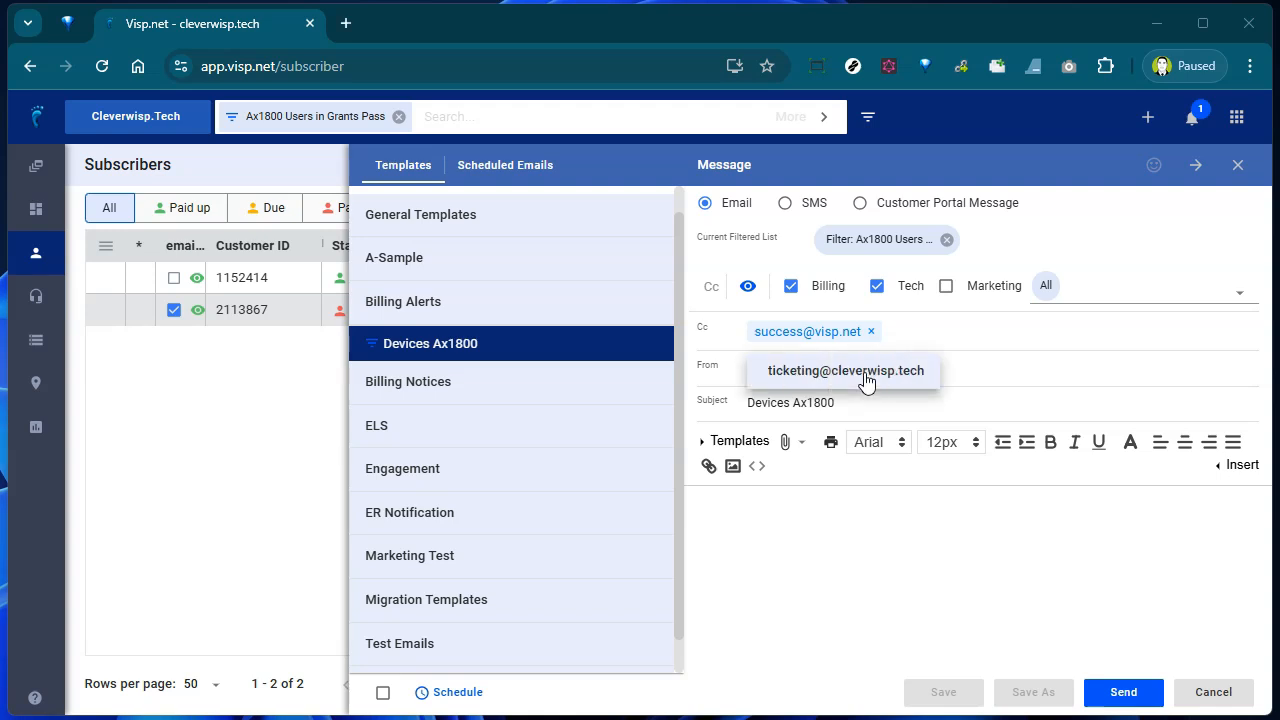
{"action": "left_click", "coordinate": [866, 378]}
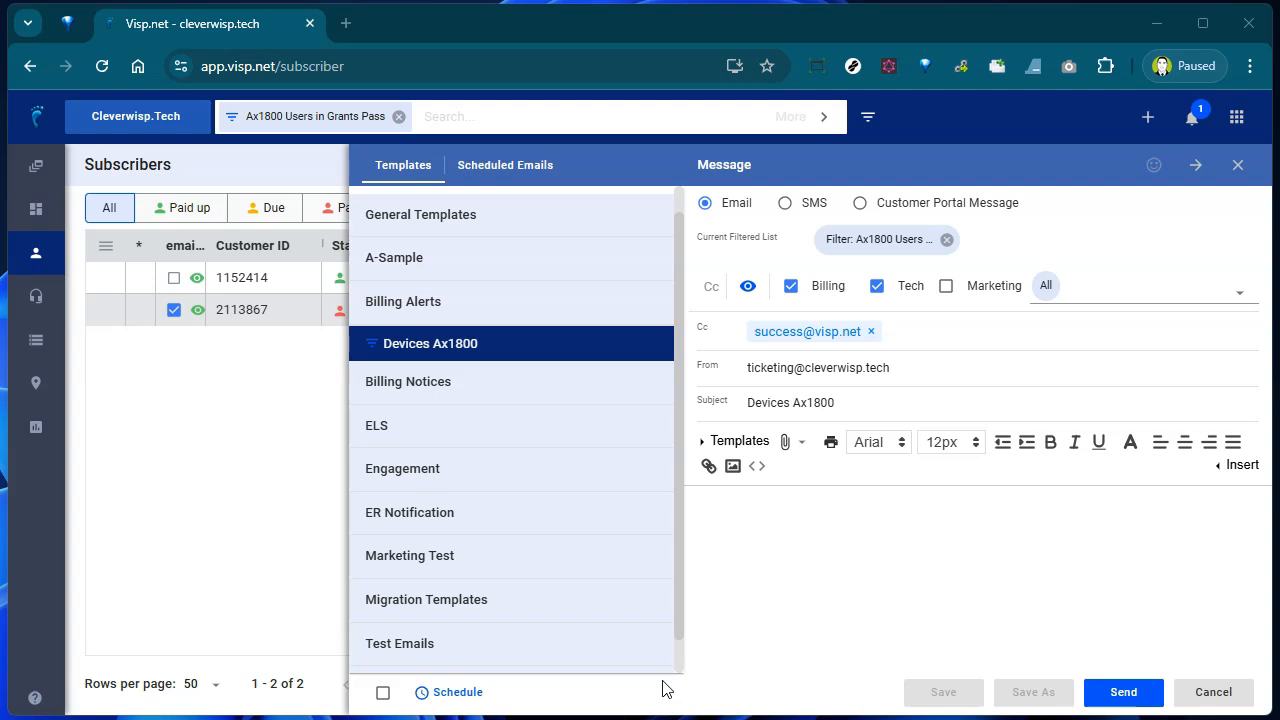
- Swap the recipient filter for the saved 'Grants Pass Customers Using AX1800' filter
{"action": "left_click", "coordinate": [945, 240]}
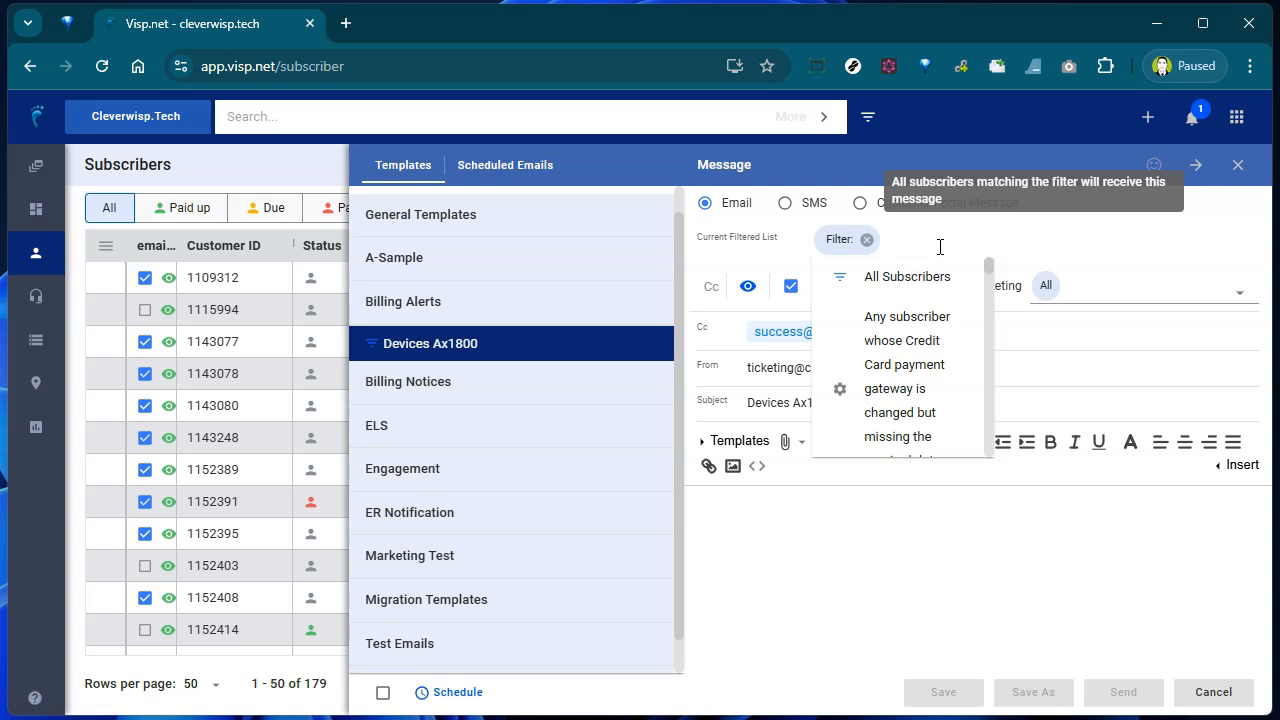
{"action": "type", "text": "ax"}
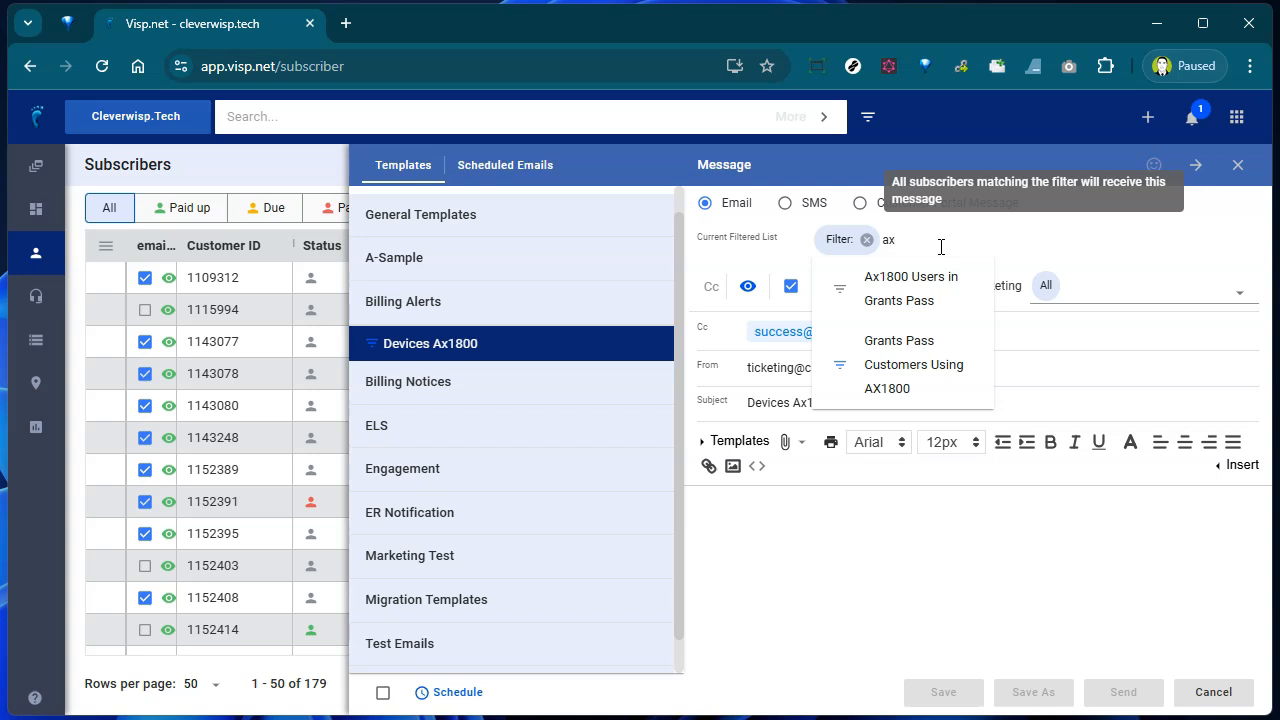
{"action": "left_click", "coordinate": [917, 390]}
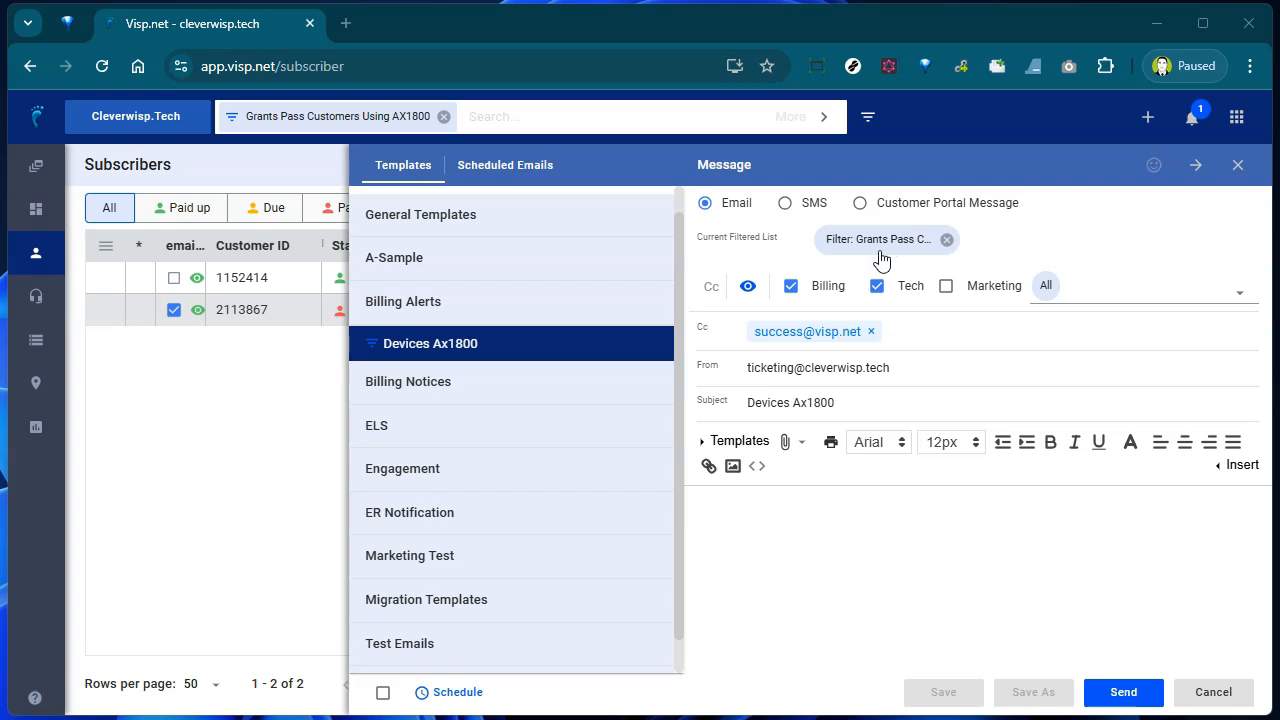
{"action": "left_click", "coordinate": [313, 118]}
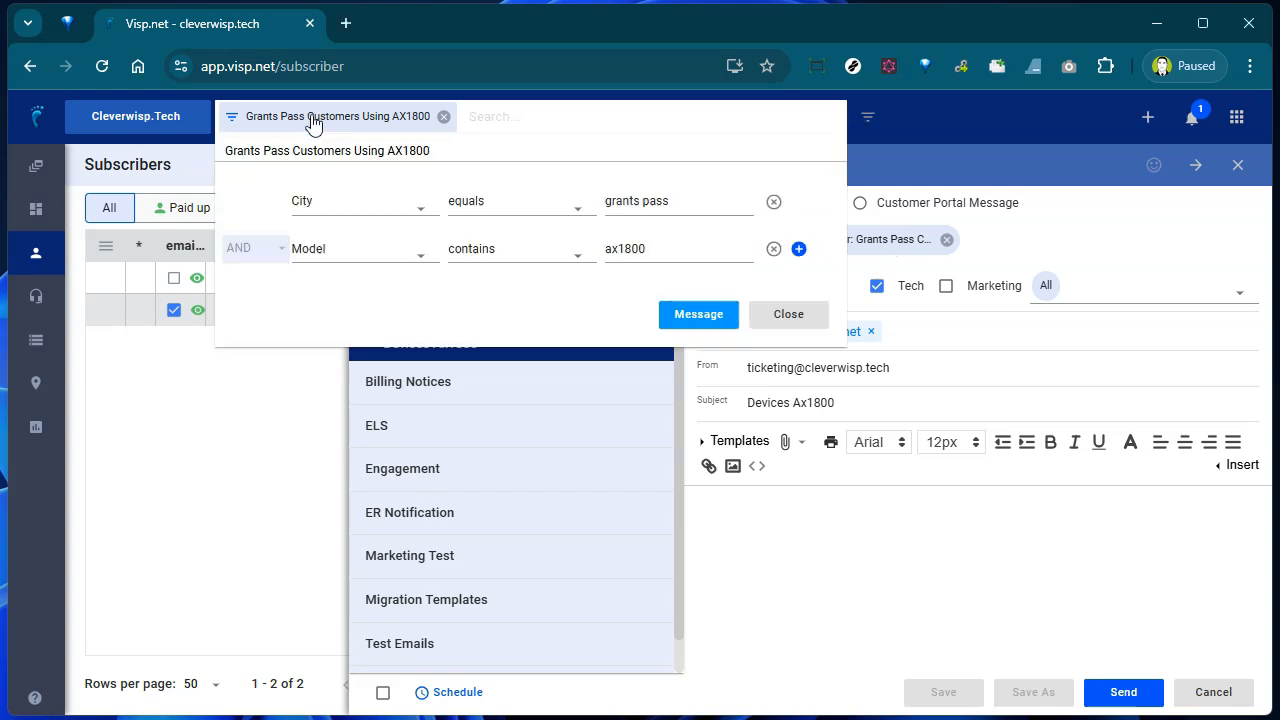
{"action": "left_click", "coordinate": [474, 248]}
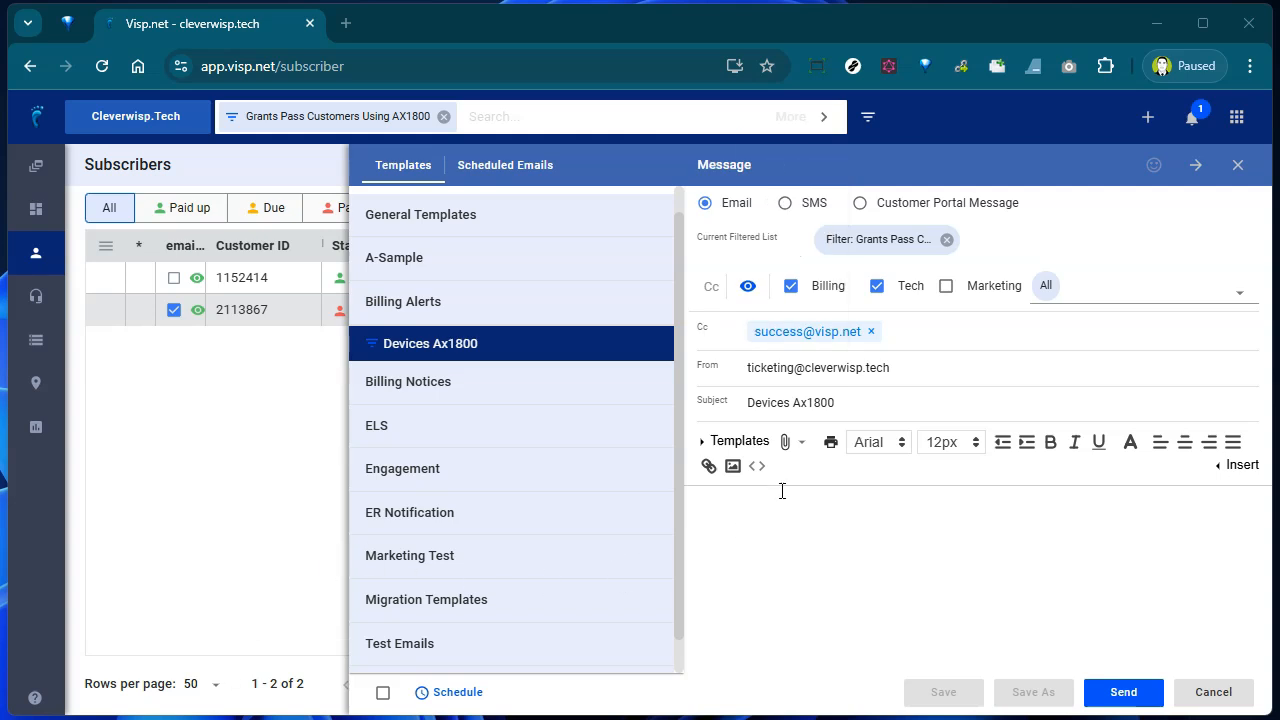
- Overwrite the old subject with 'Customers on AX1800 get free upgrades'
{"action": "left_click_drag", "start_coordinate": [838, 402], "coordinate": [694, 414]}
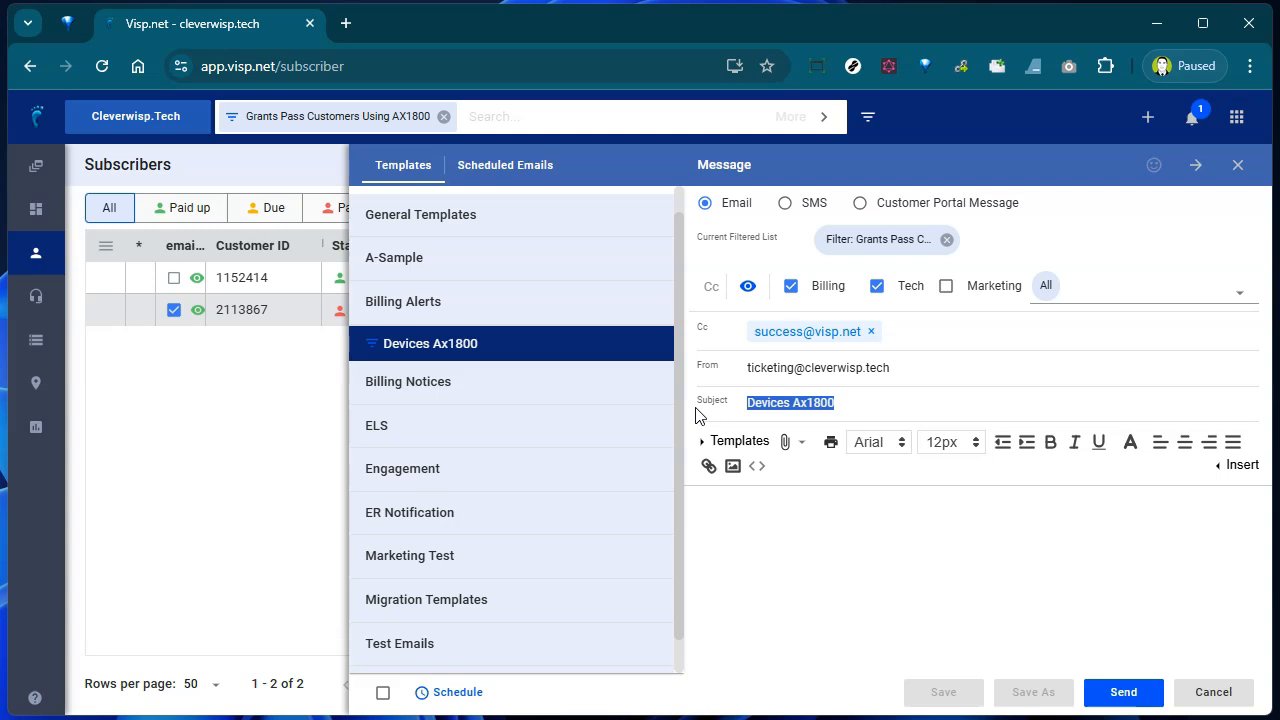
{"action": "type", "text": "Cust"}
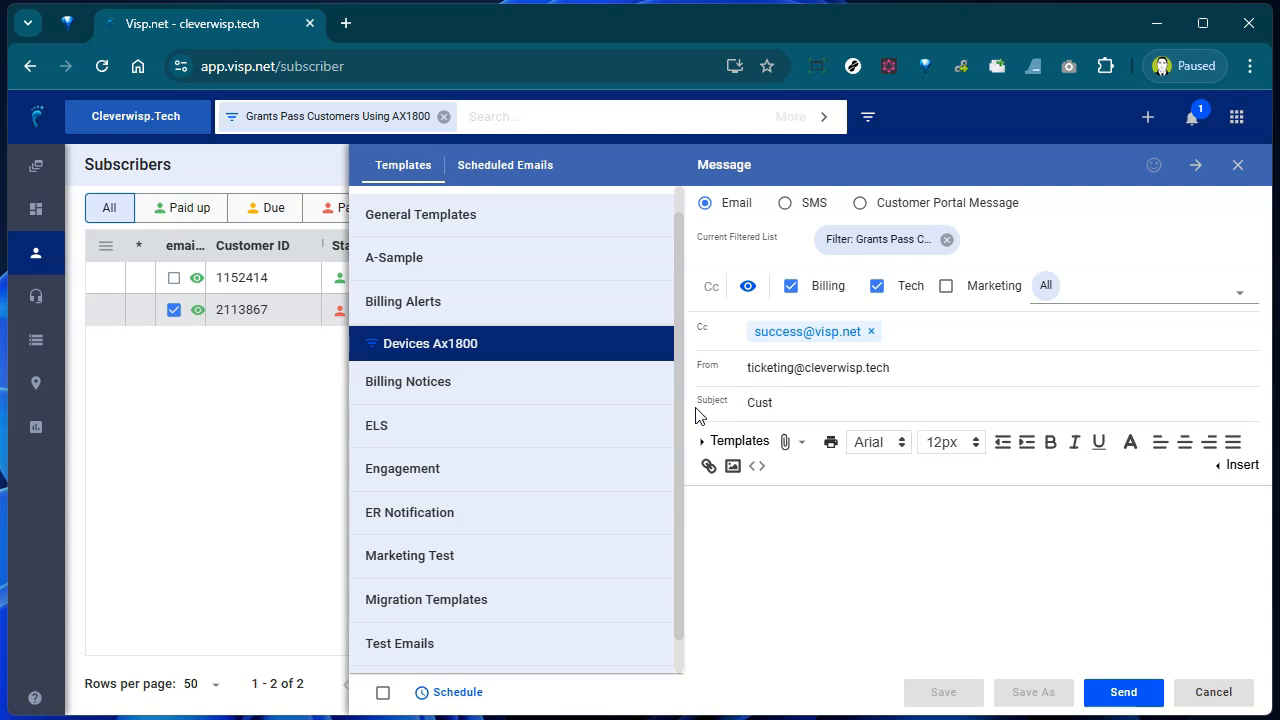
{"action": "type", "text": "omers on AX1800 get free upgrades"}
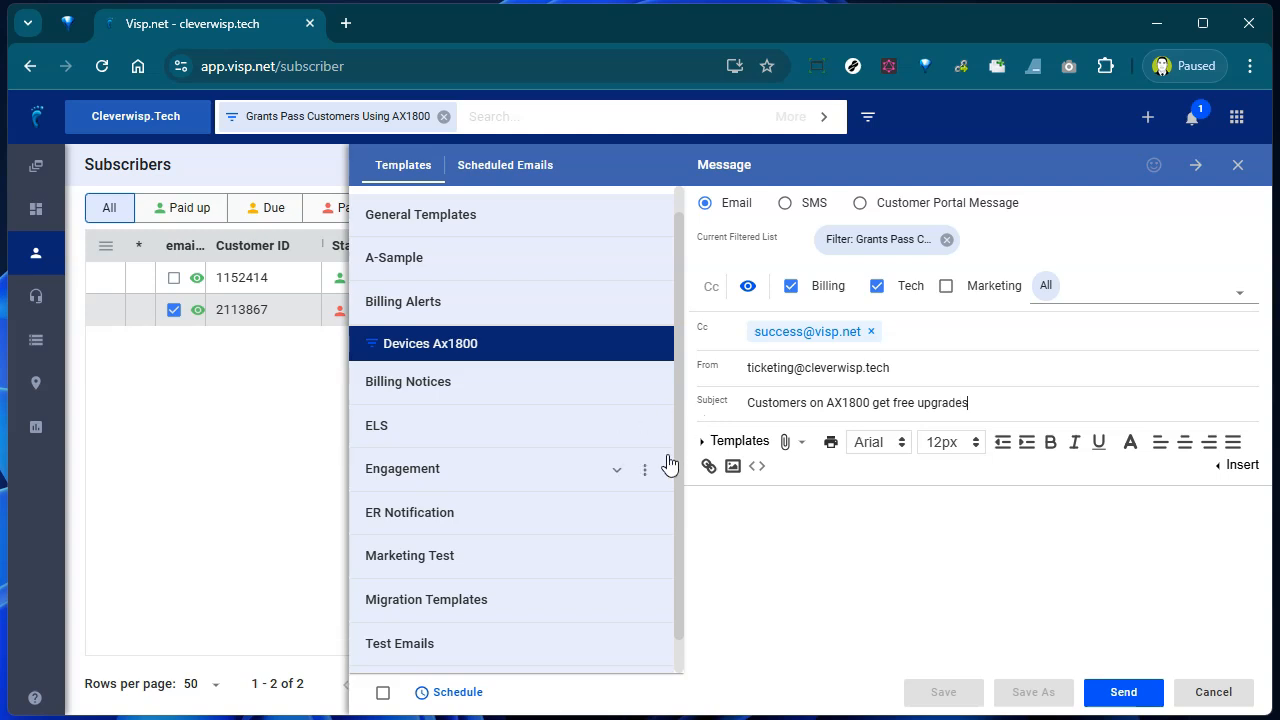
{"action": "key", "text": "alt+Tab"}
- Begin the body with 'Hi' followed by the Subscribers First Name merge field
{"action": "left_click", "coordinate": [823, 571]}
{"action": "left_click", "coordinate": [1222, 476]}
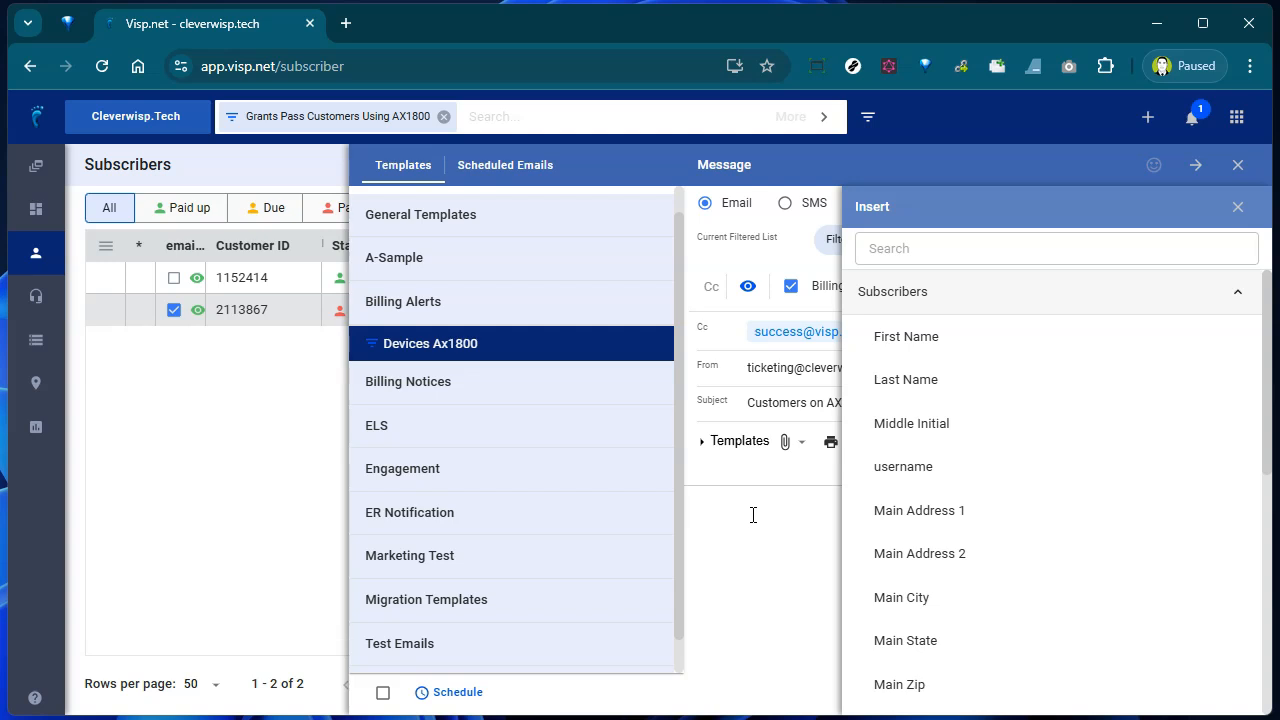
{"action": "type", "text": "Al"}
{"action": "key", "text": "BackSpace"}
{"action": "key", "text": "BackSpace"}
{"action": "type", "text": "Hi"}
{"action": "left_click", "coordinate": [1011, 338]}
- Add a comma, then a new 'Package:' line with the Package List (Comma Separated) field
{"action": "left_click", "coordinate": [758, 560]}
{"action": "type", "text": ","}
{"action": "key", "text": "Return"}
{"action": "type", "text": "Package:"}
{"action": "left_click", "coordinate": [1071, 310]}
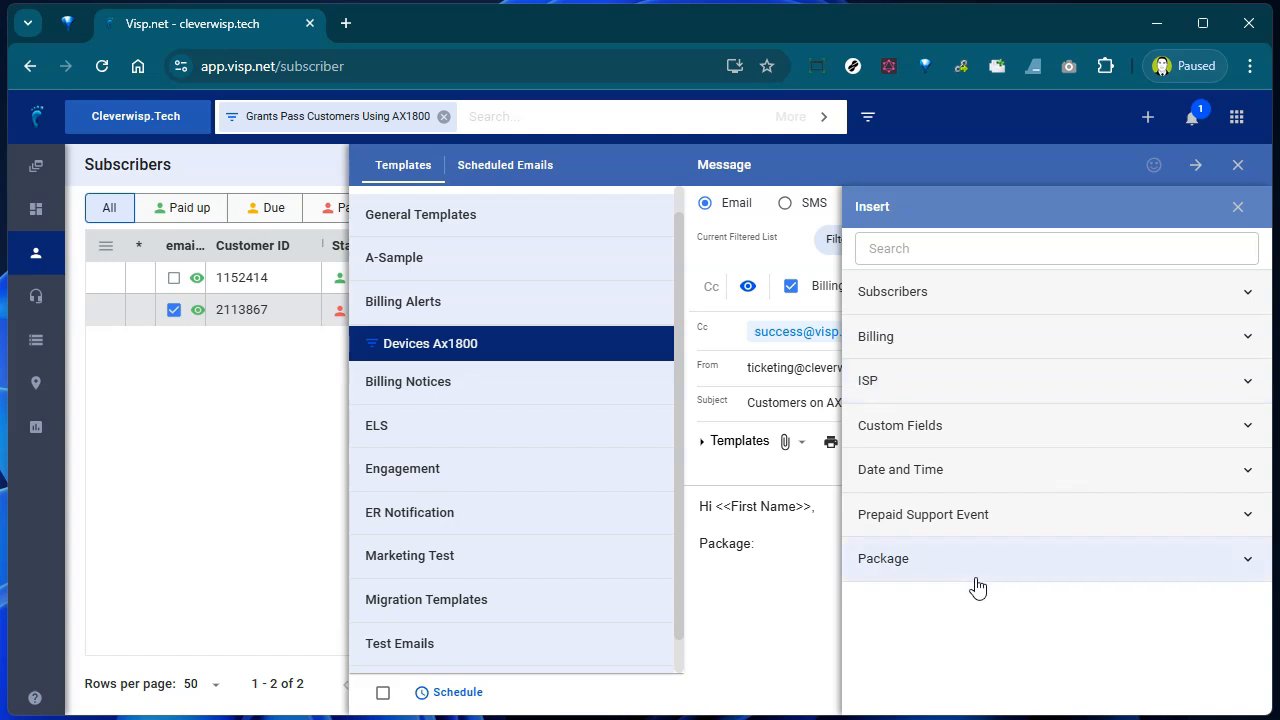
{"action": "left_click", "coordinate": [975, 578]}
{"action": "left_click", "coordinate": [1118, 623]}
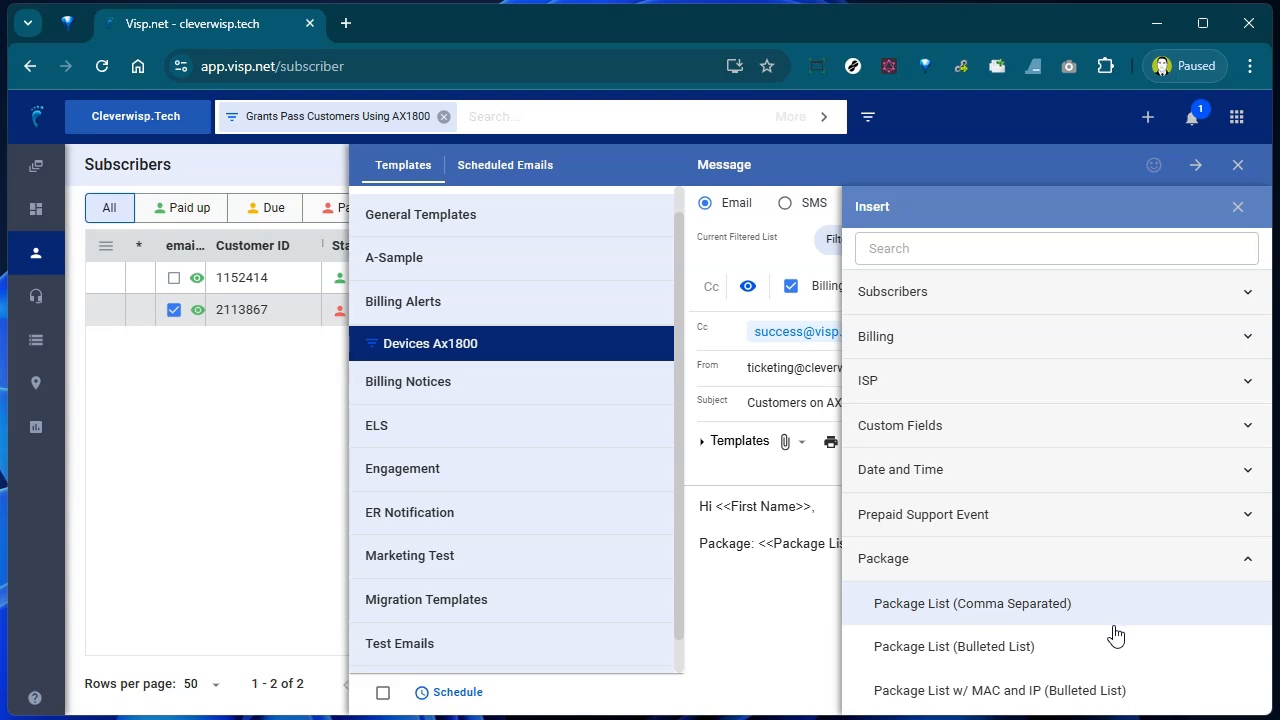
{"action": "left_click", "coordinate": [1238, 207]}
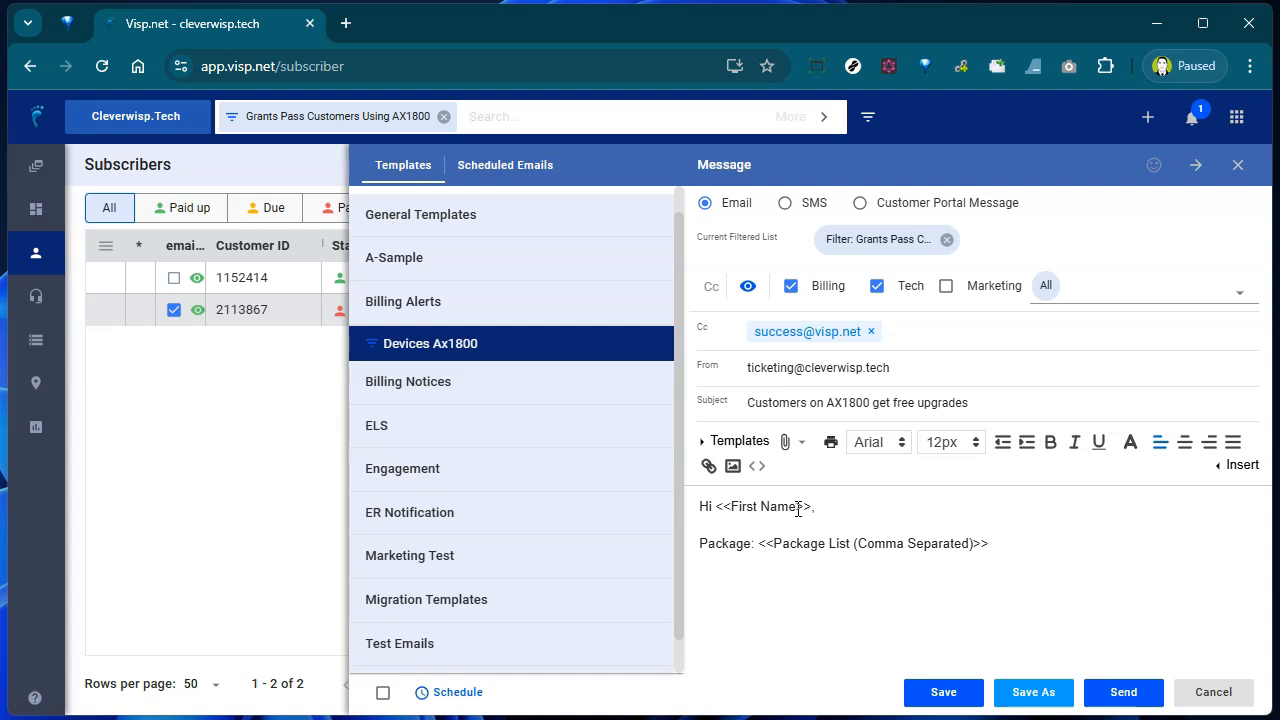
- Make the word 'Package' bold in the package line
{"action": "left_click_drag", "start_coordinate": [759, 543], "coordinate": [1011, 546]}
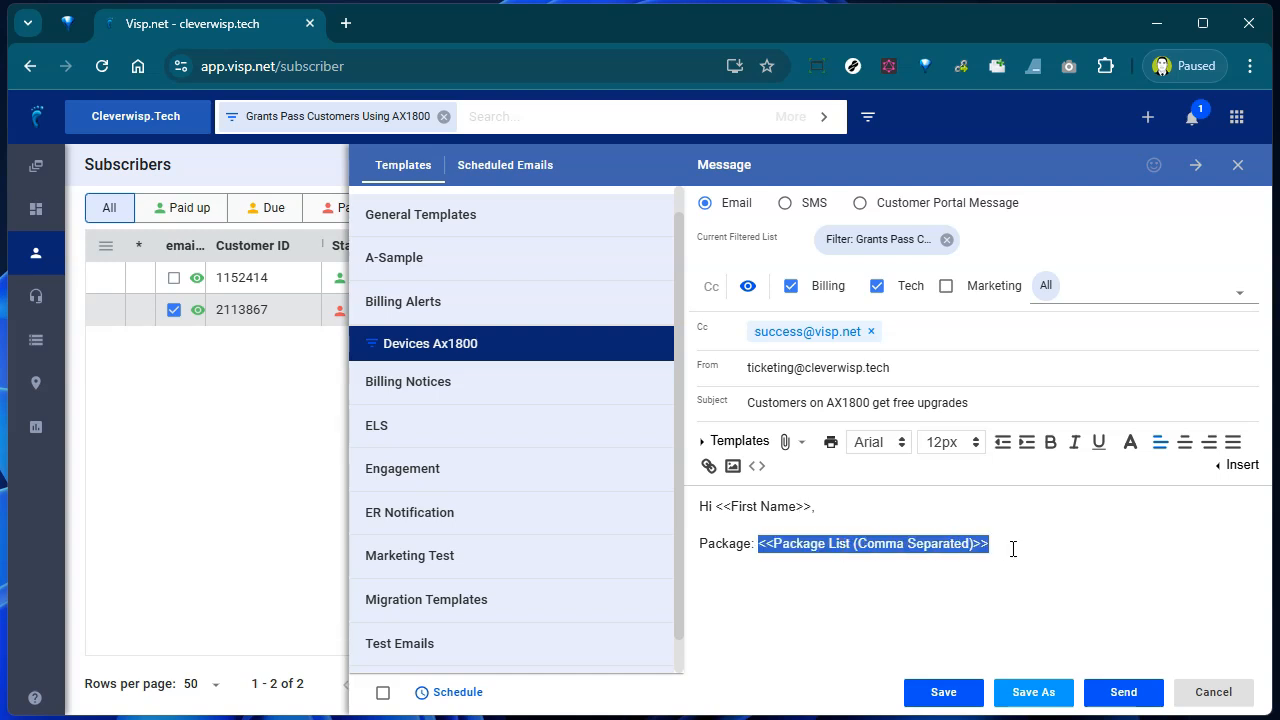
{"action": "double_click", "coordinate": [723, 547]}
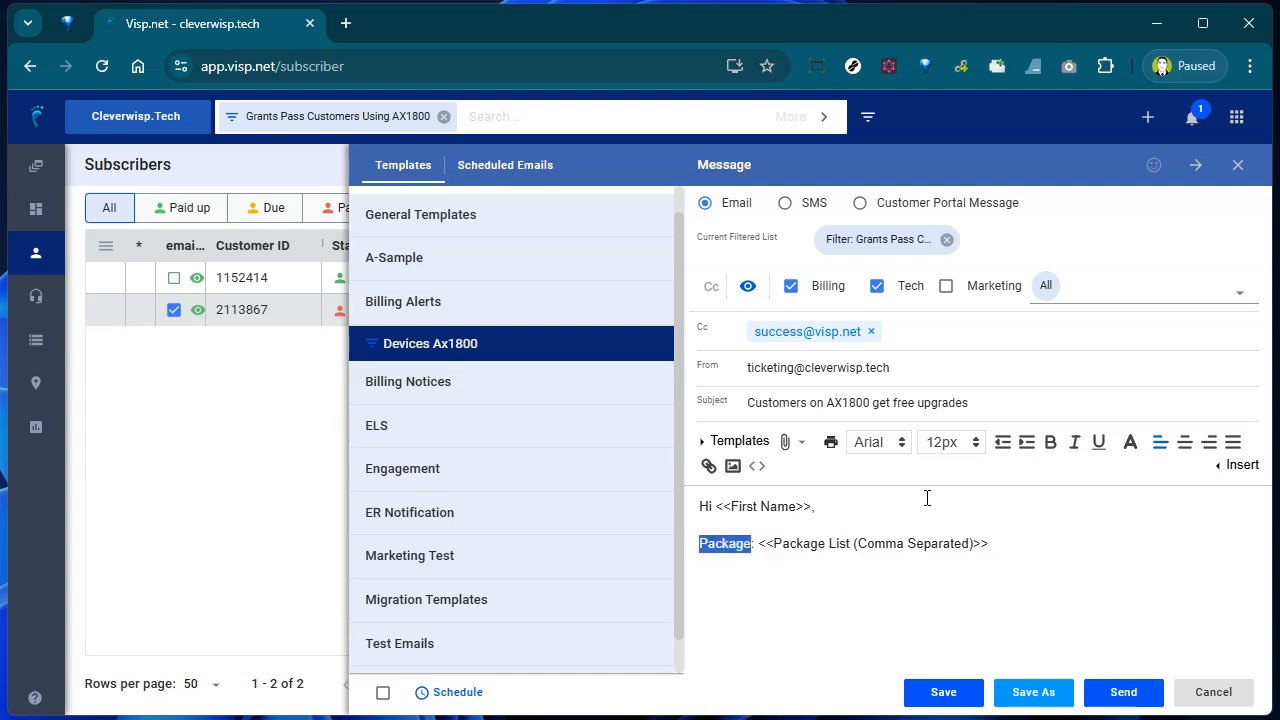
{"action": "left_click", "coordinate": [1051, 441]}
{"action": "left_click", "coordinate": [990, 573]}
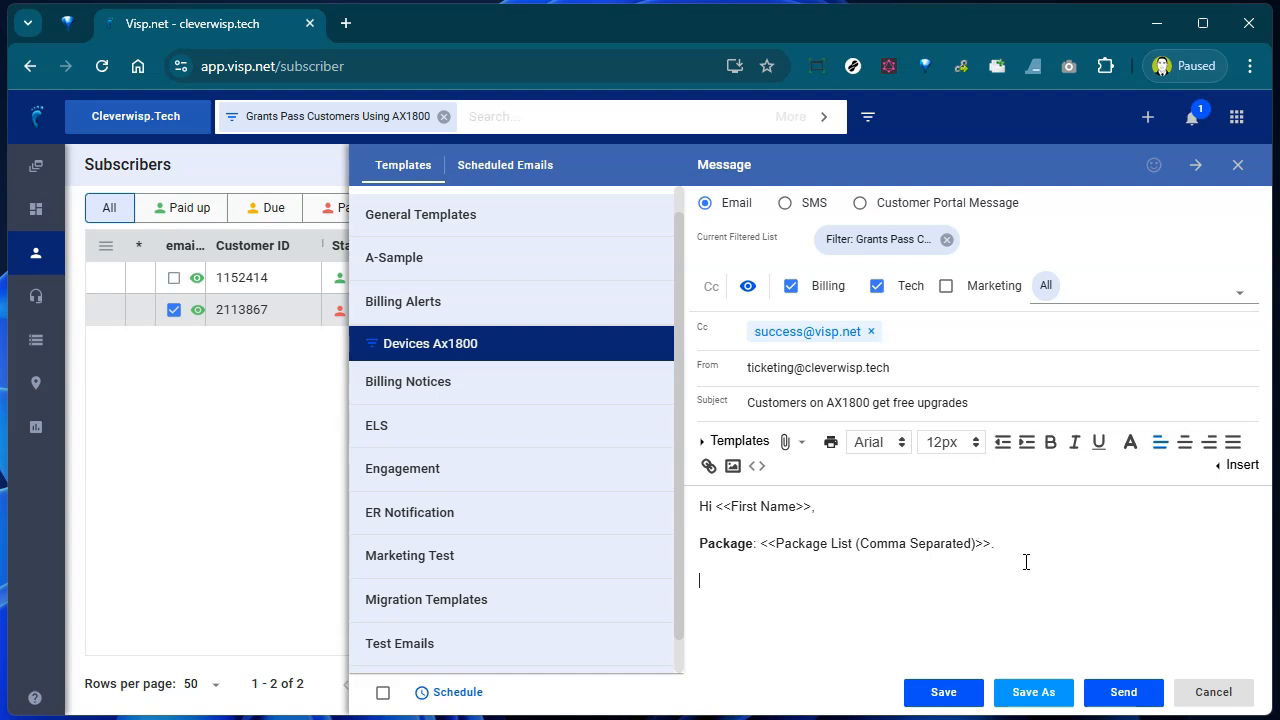
- Insert the ISP > ISPName merge field as the sign-off
{"action": "left_click", "coordinate": [1240, 465]}
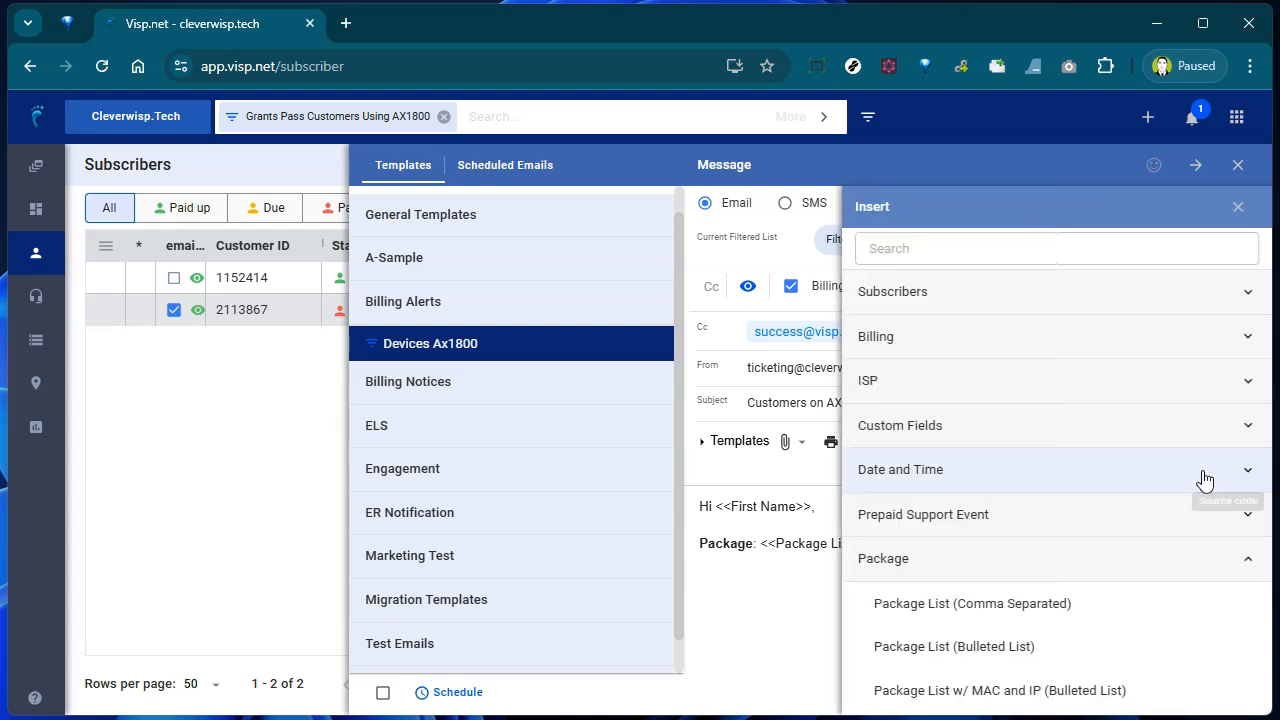
{"action": "left_click", "coordinate": [1028, 386]}
{"action": "left_click", "coordinate": [901, 425]}
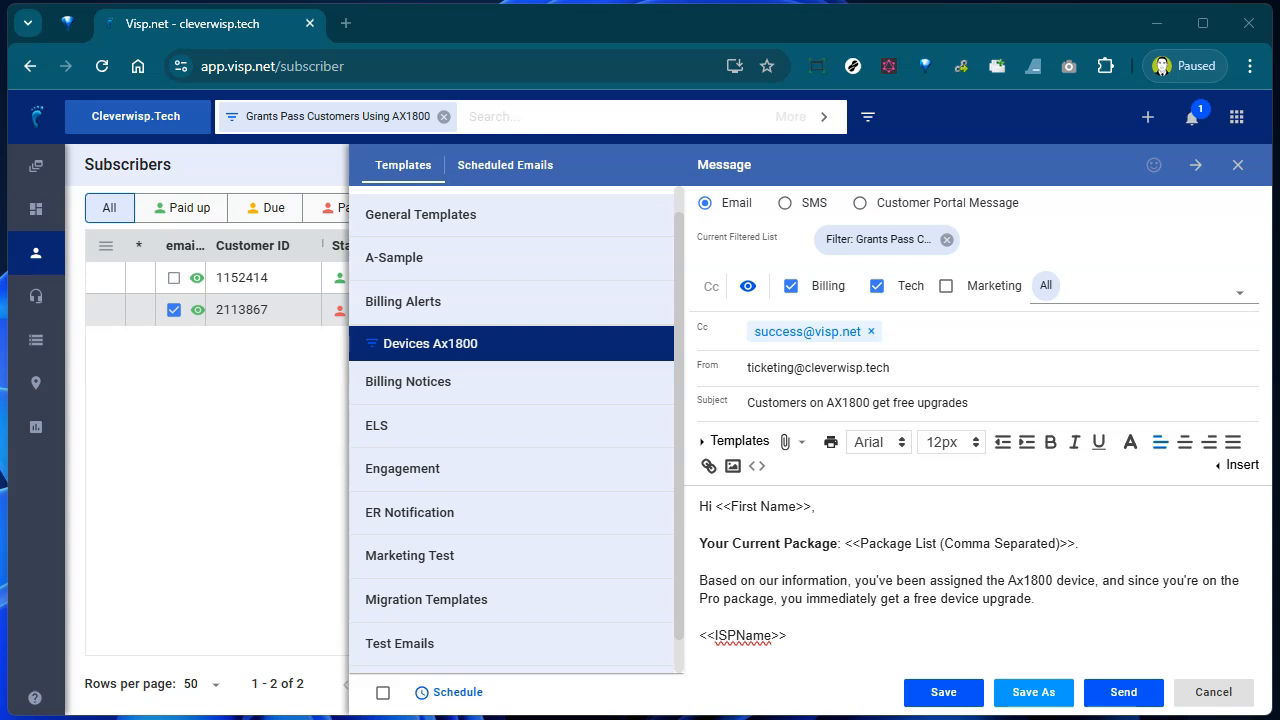
- Save the Devices Ax1800 template, then choose the SMS message type
{"action": "left_click", "coordinate": [943, 692]}
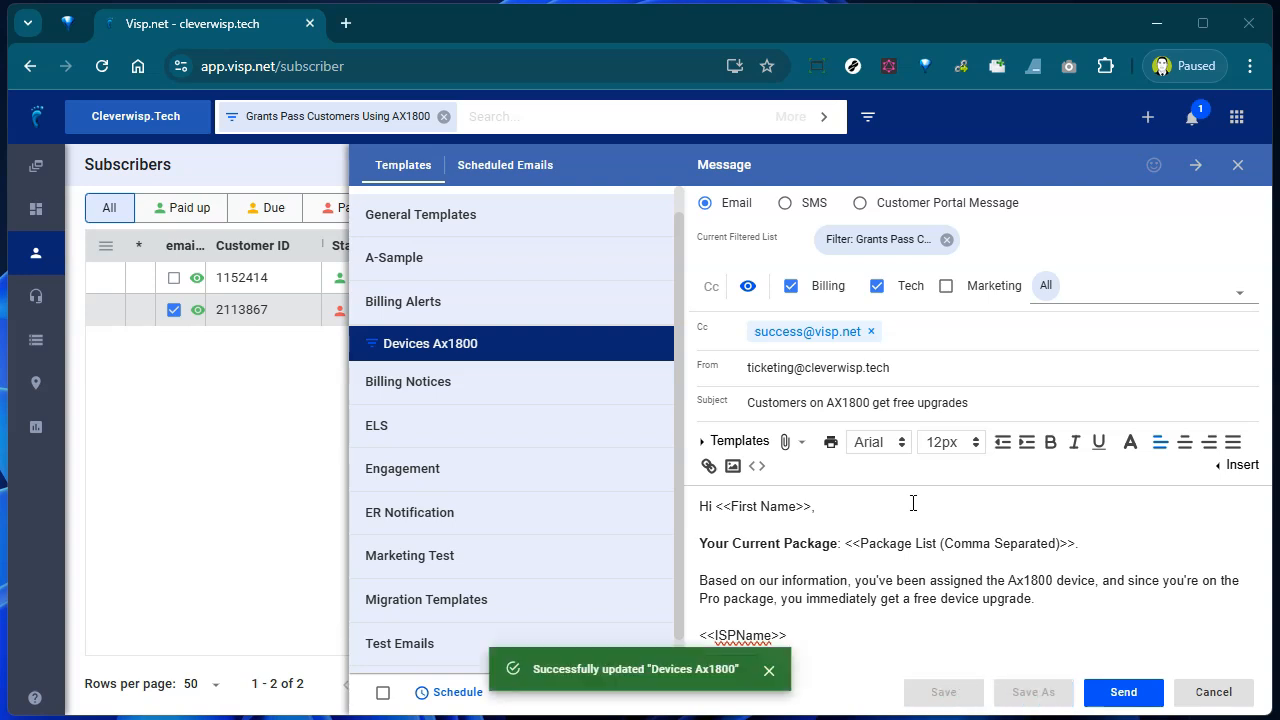
{"action": "left_click", "coordinate": [785, 204]}
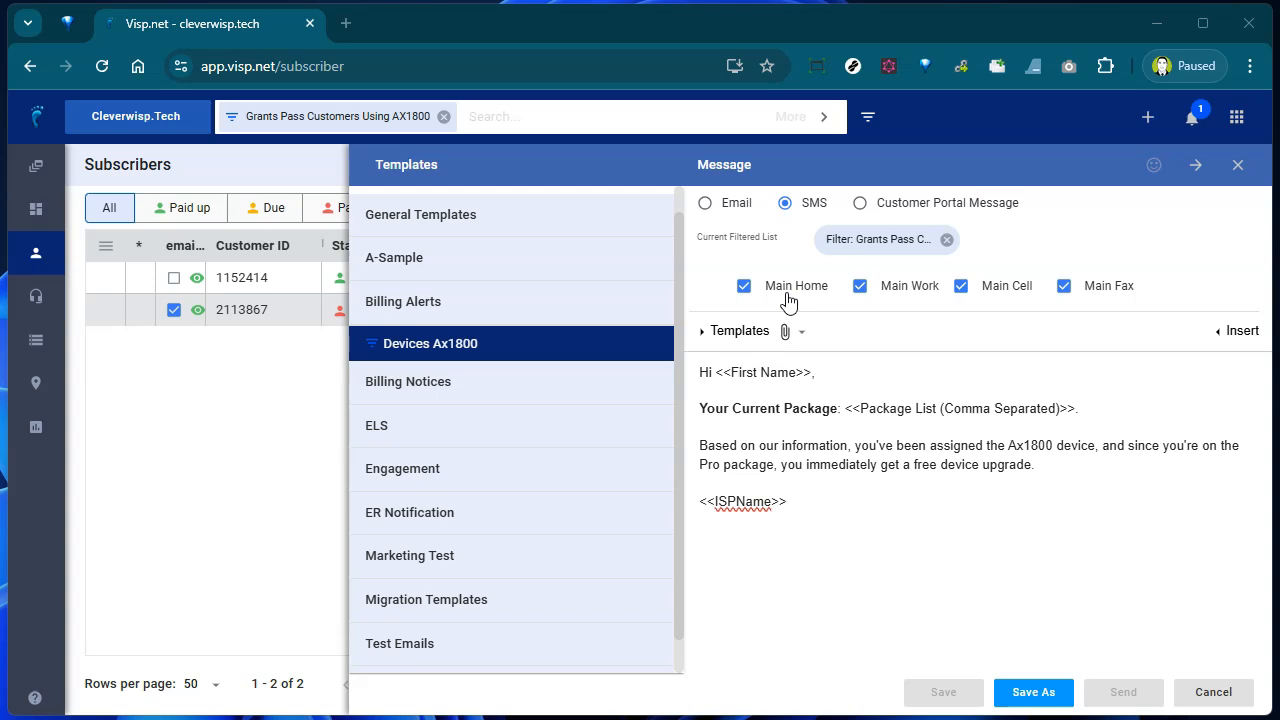
- Leave only Main Work and Main Cell ticked, unticking Main Home and Main Fax
{"action": "left_click", "coordinate": [860, 289]}
{"action": "left_click", "coordinate": [983, 295]}
{"action": "left_click", "coordinate": [960, 290]}
{"action": "left_click", "coordinate": [744, 290]}
{"action": "left_click", "coordinate": [1070, 288]}
{"action": "left_click", "coordinate": [888, 292]}
- Open CRM > Messaging Service from the apps menu
{"action": "left_click", "coordinate": [1237, 117]}
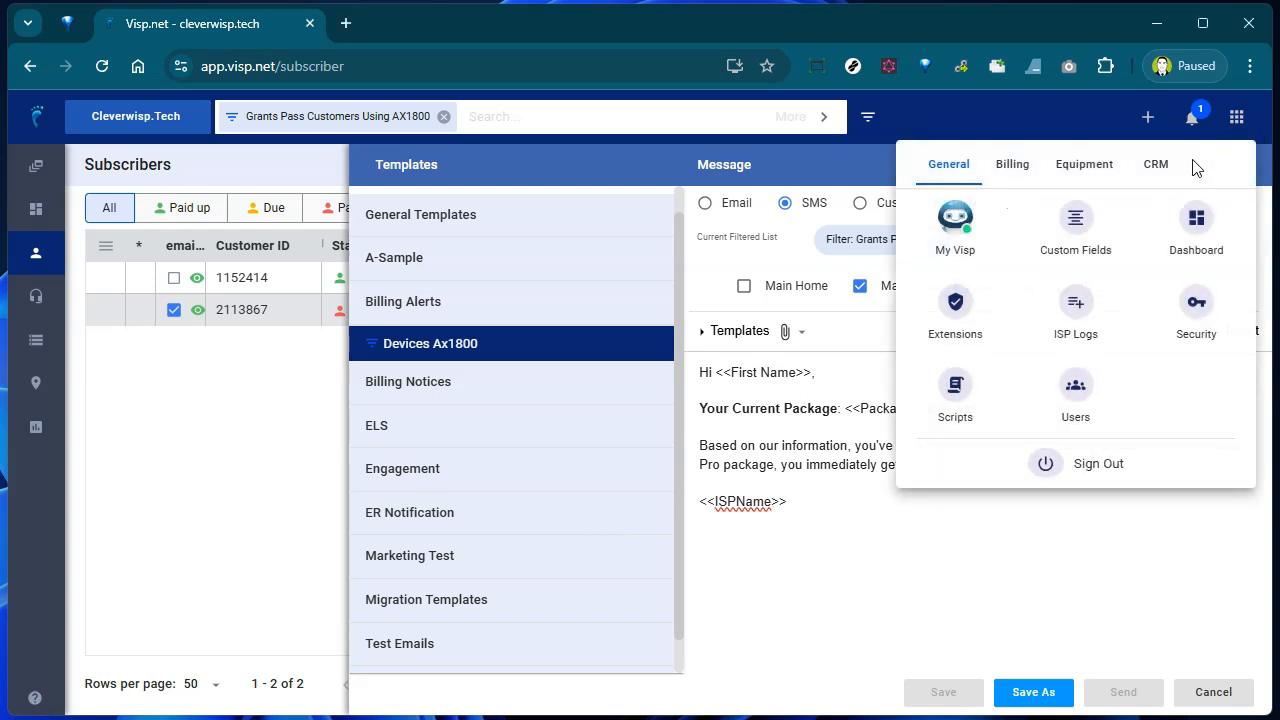
{"action": "left_click", "coordinate": [1155, 168]}
{"action": "left_click", "coordinate": [994, 308]}
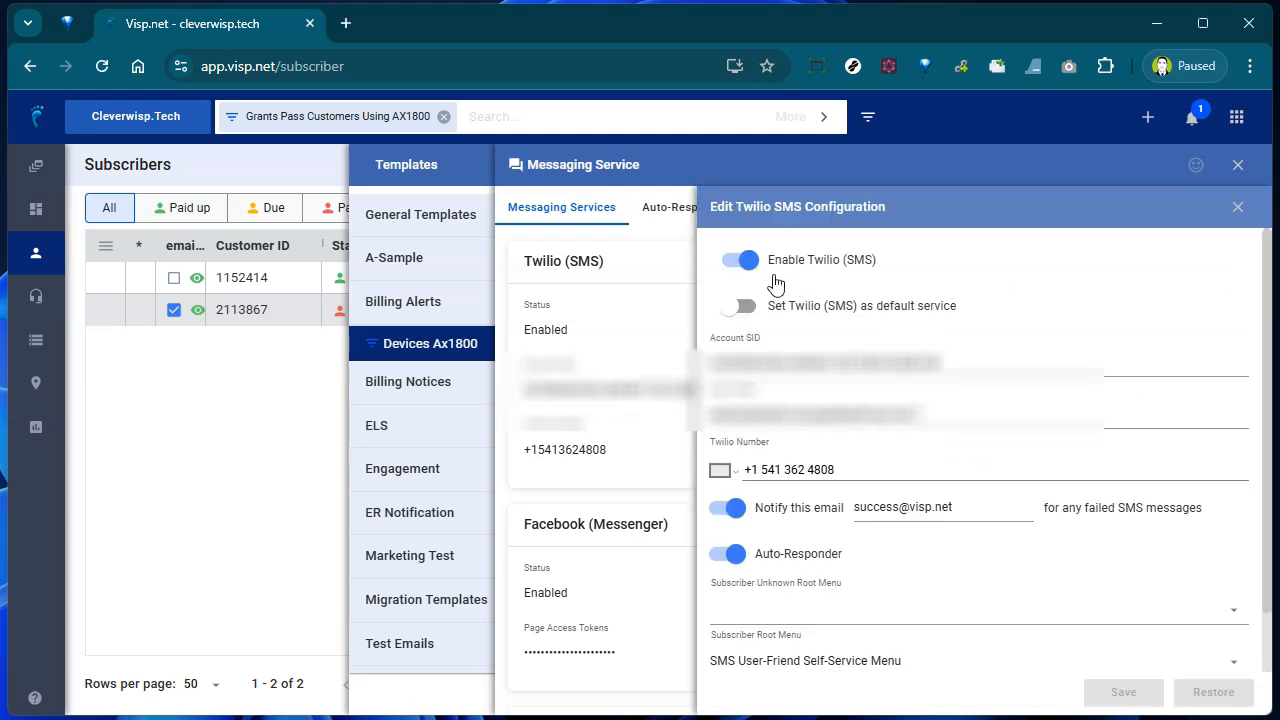
- Review the Twilio (SMS) toggle, Account SID, token and number, then close it
{"action": "left_click", "coordinate": [740, 266]}
{"action": "left_click", "coordinate": [740, 266]}
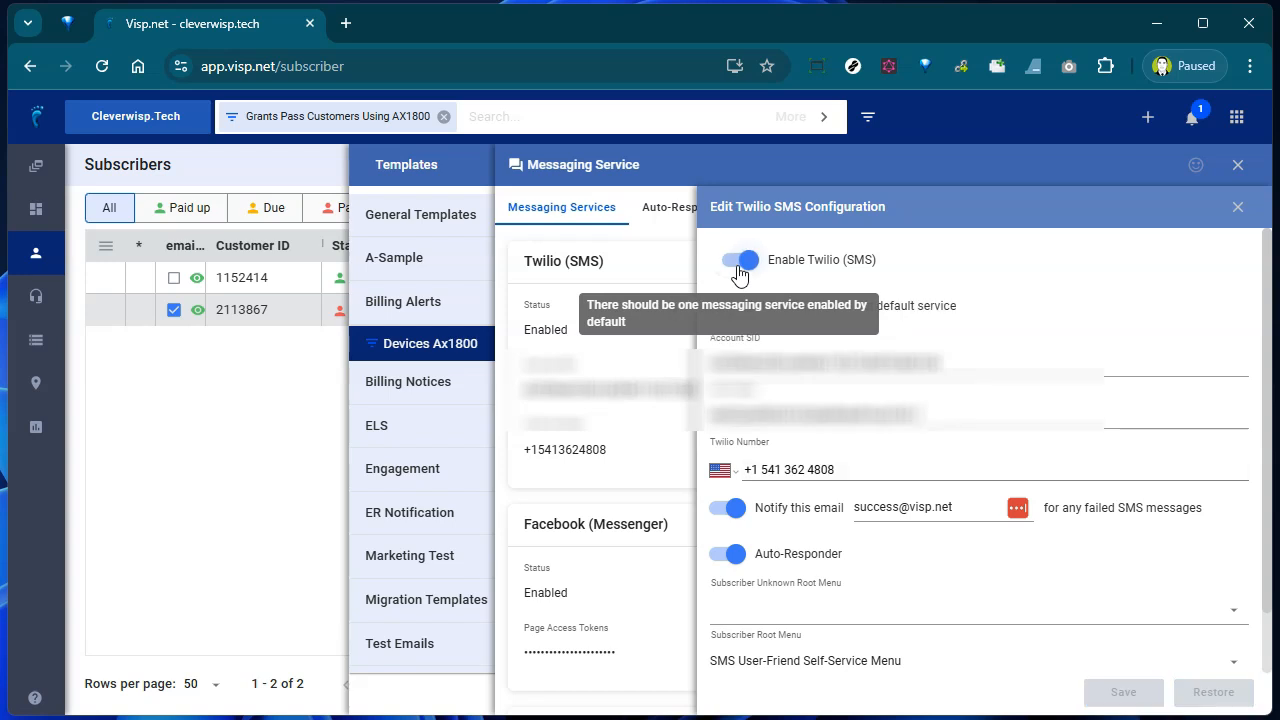
{"action": "left_click_drag", "start_coordinate": [996, 356], "coordinate": [708, 356]}
{"action": "left_click", "coordinate": [992, 357]}
{"action": "left_click_drag", "start_coordinate": [960, 413], "coordinate": [709, 400]}
{"action": "left_click", "coordinate": [972, 415]}
{"action": "left_click_drag", "start_coordinate": [980, 468], "coordinate": [686, 466]}
{"action": "left_click", "coordinate": [982, 466]}
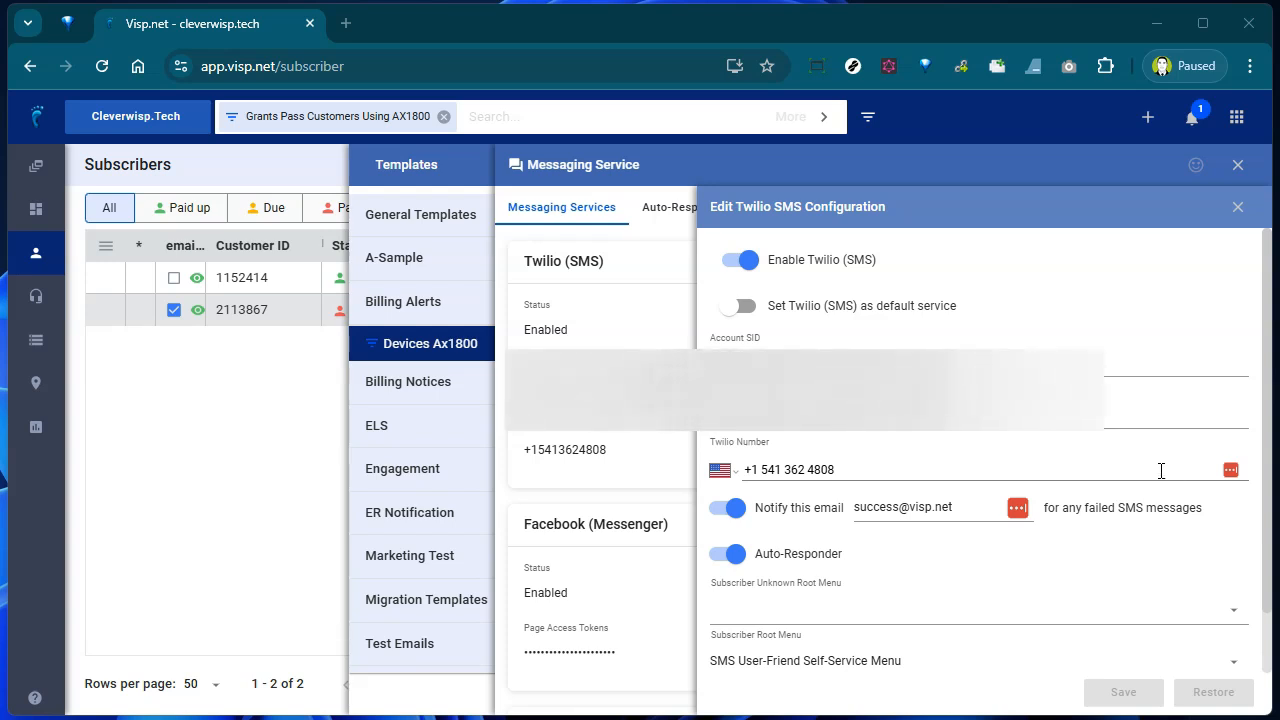
{"action": "left_click", "coordinate": [1233, 207]}
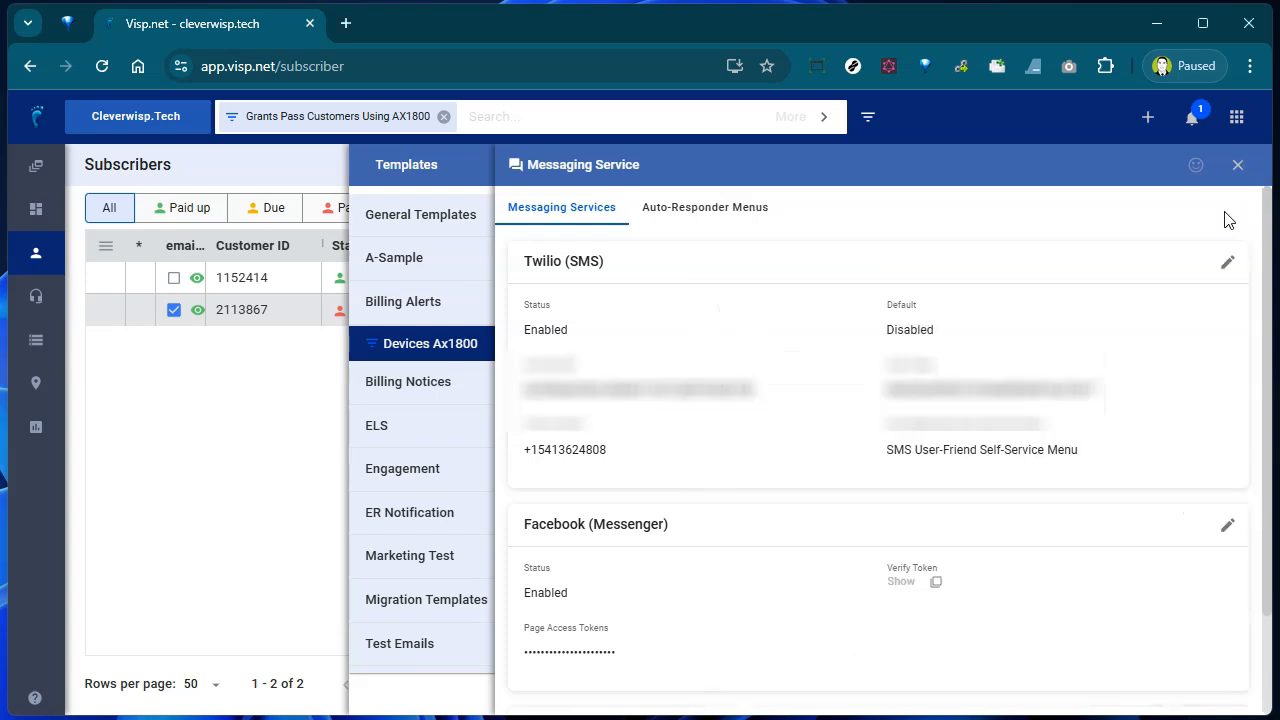
- Join the package line onto 'Hi <<First Name>>' with a comma
{"action": "left_click", "coordinate": [1237, 164]}
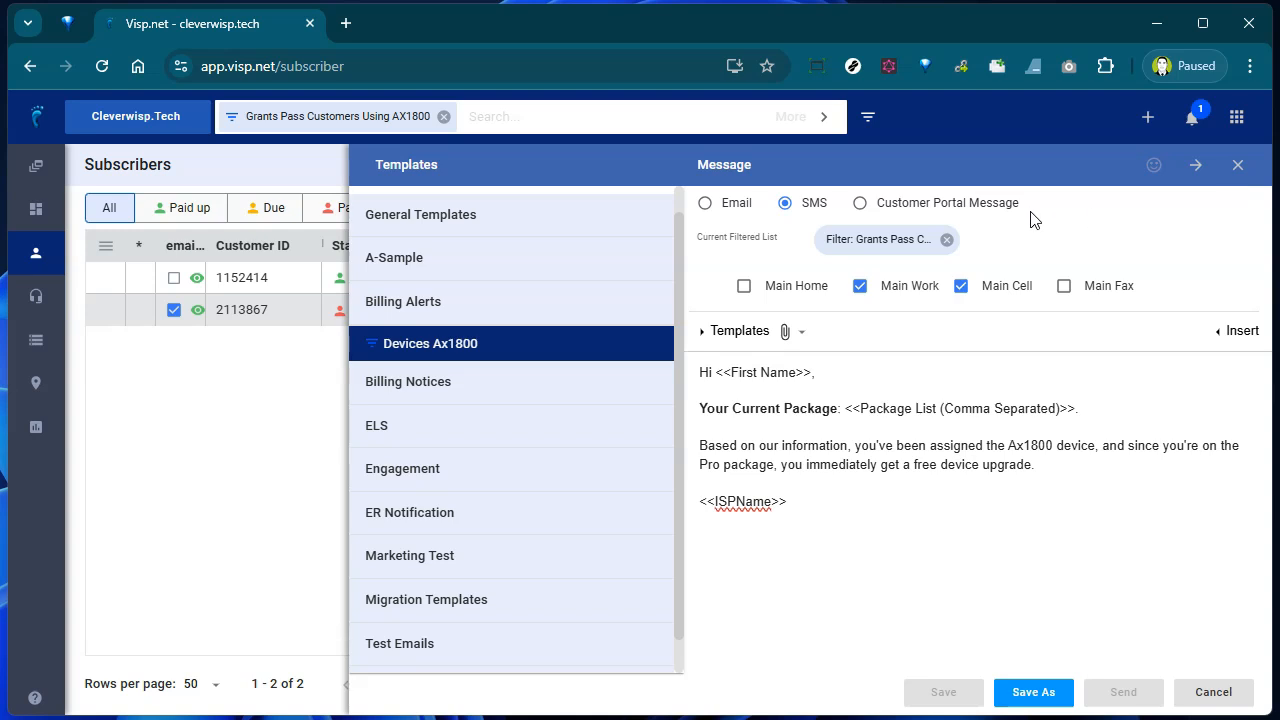
{"action": "left_click_drag", "start_coordinate": [951, 380], "coordinate": [692, 346]}
{"action": "left_click", "coordinate": [721, 390]}
{"action": "left_click", "coordinate": [815, 376]}
{"action": "key", "text": "Delete"}
{"action": "type", "text": ","}
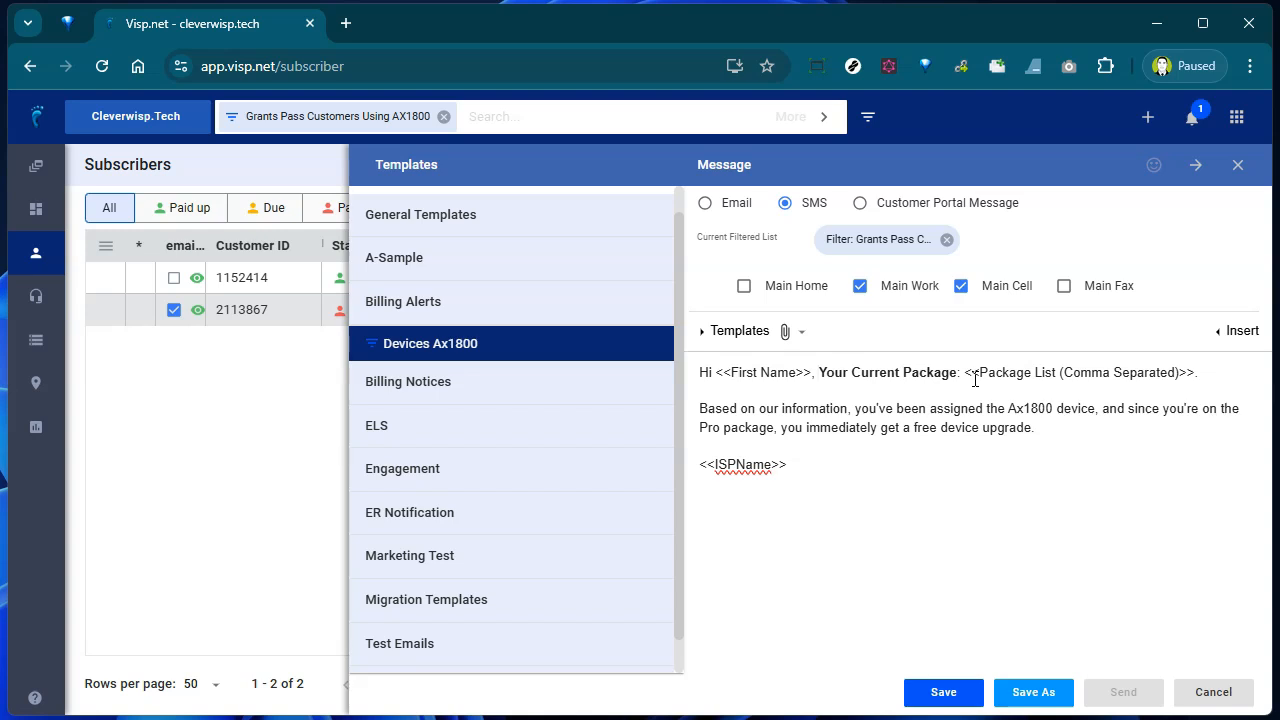
- Save the updated Devices Ax1800 SMS template
{"action": "left_click_drag", "start_coordinate": [863, 486], "coordinate": [666, 480]}
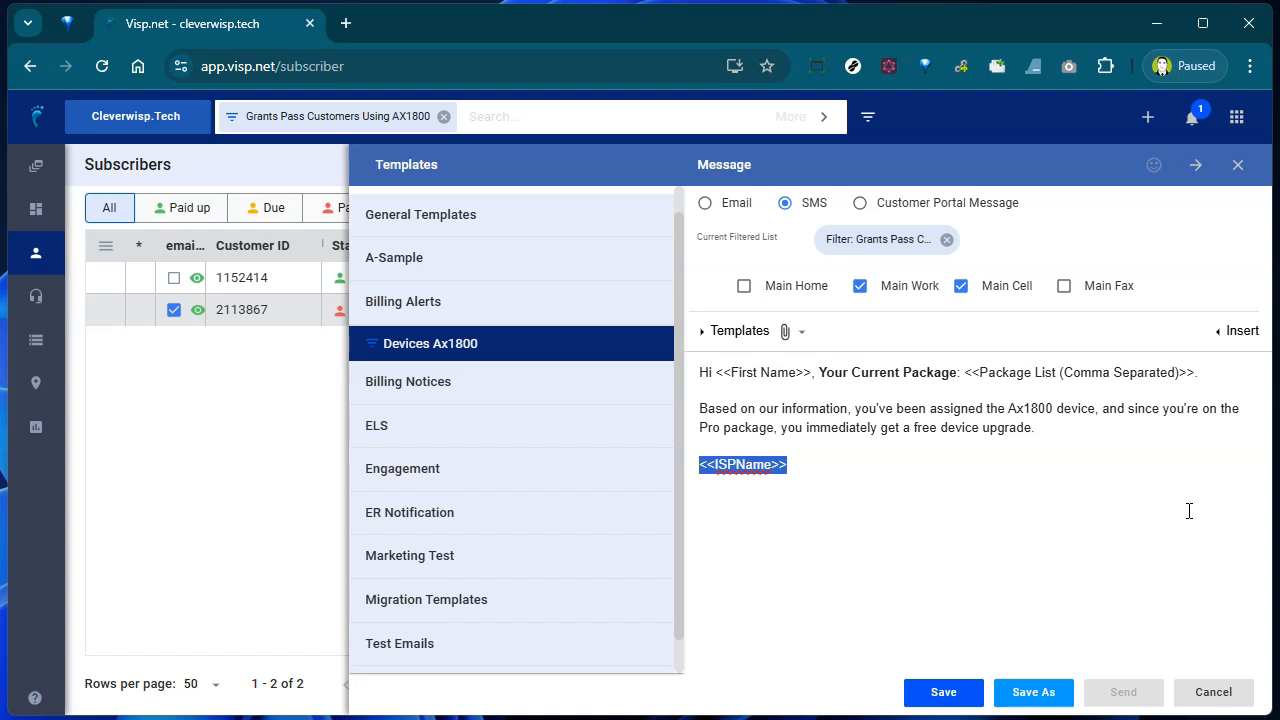
{"action": "left_click", "coordinate": [1032, 448]}
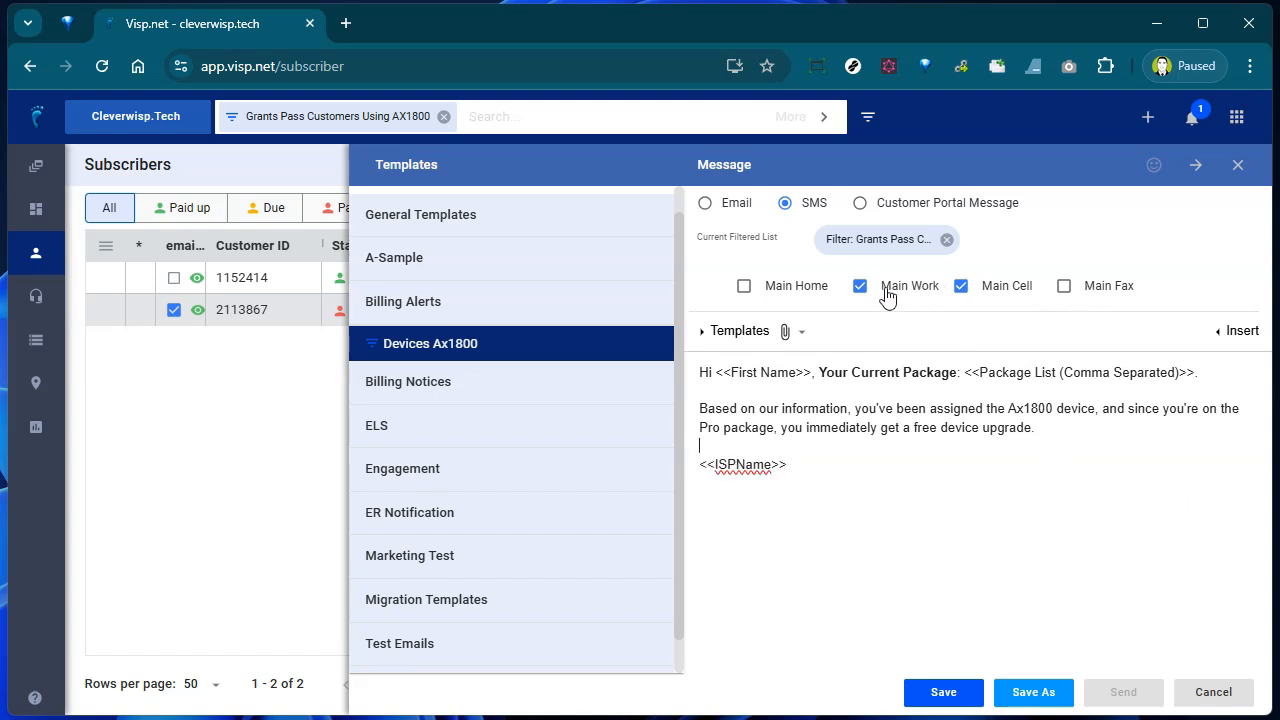
{"action": "left_click", "coordinate": [945, 693]}
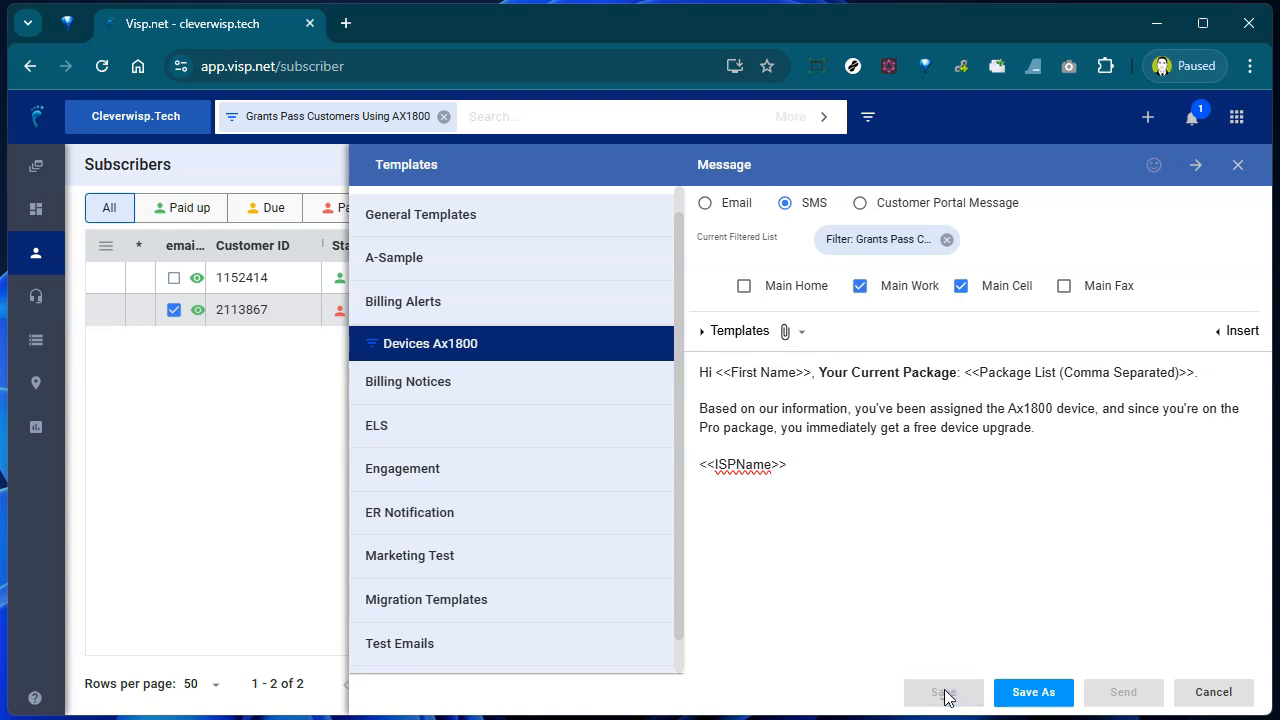